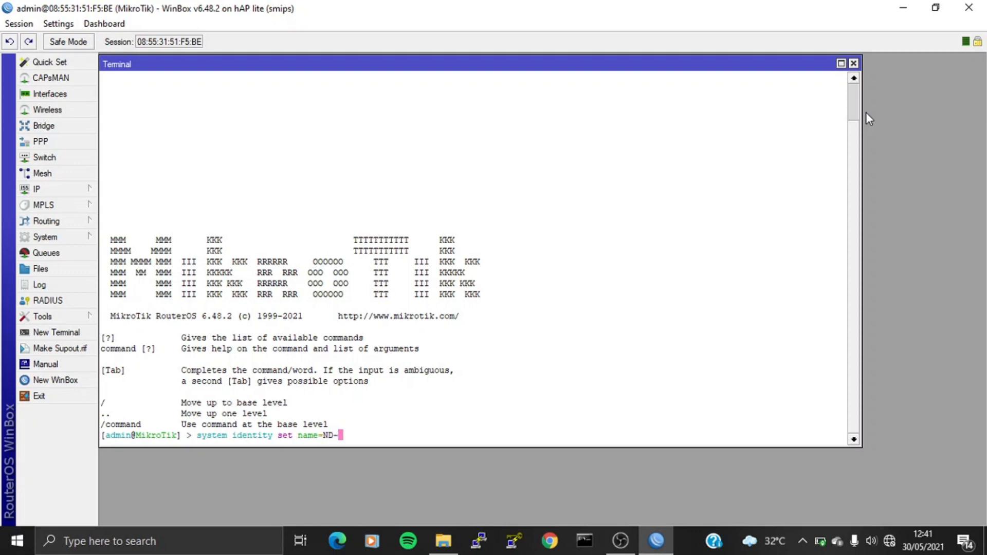
# Step: Set the router identity to ND-Router-01 and list the router's interfaces
pyautogui.write('-01')
pyautogui.press('Return')
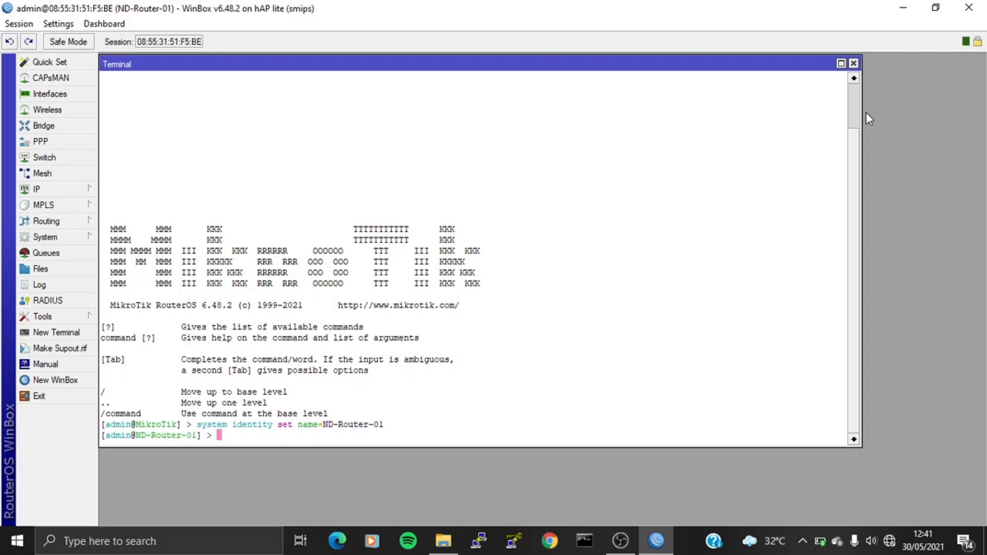
pyautogui.write('interface print')
pyautogui.press('Return')
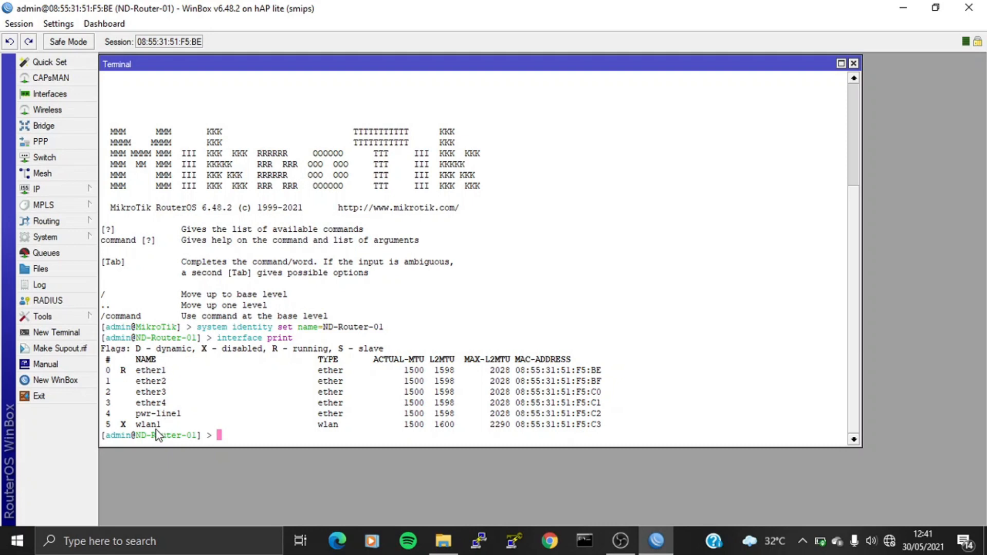
# Step: Enable wlan1 and reprint the interface list to confirm it is no longer disabled
pyautogui.write('interface enable wlan1')
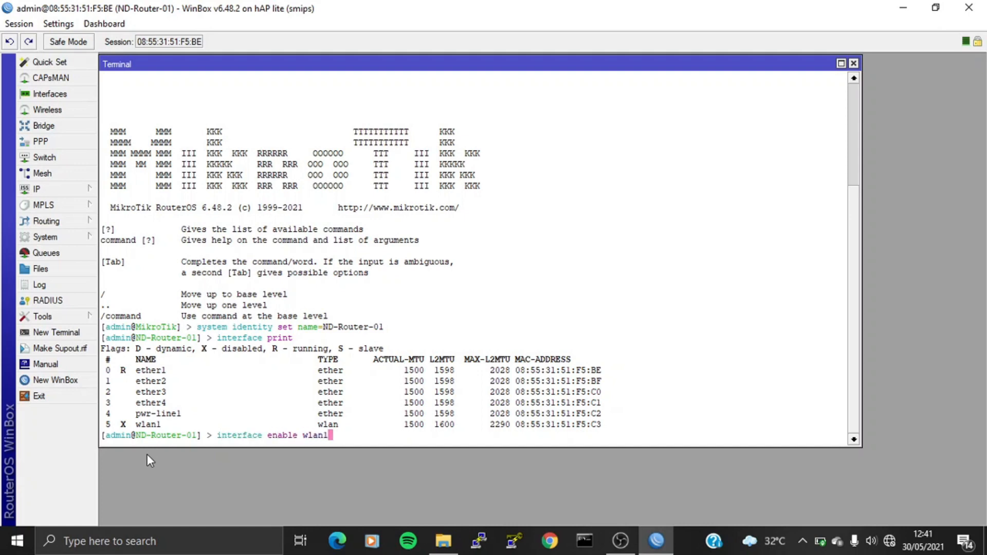
pyautogui.press('Return')
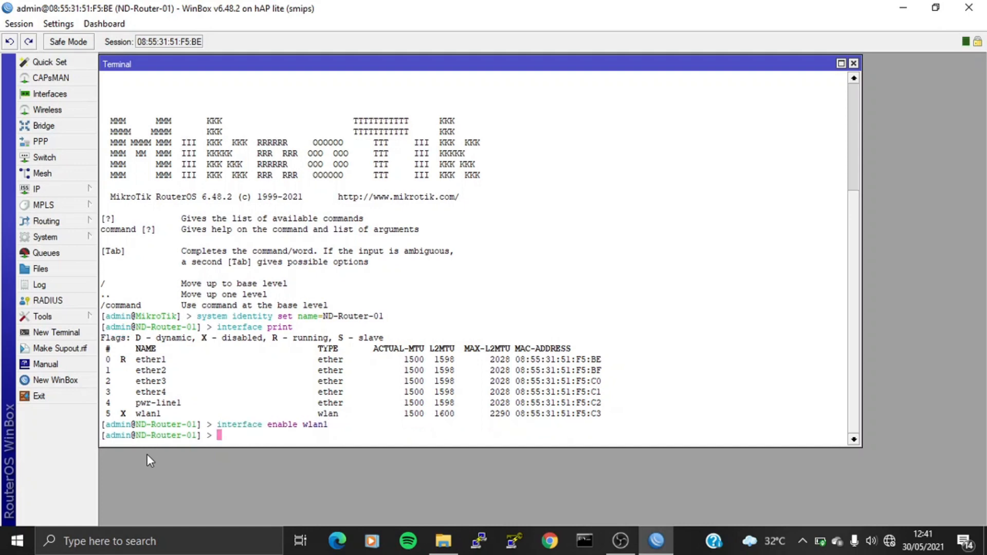
pyautogui.write('interface print')
pyautogui.press('Return')
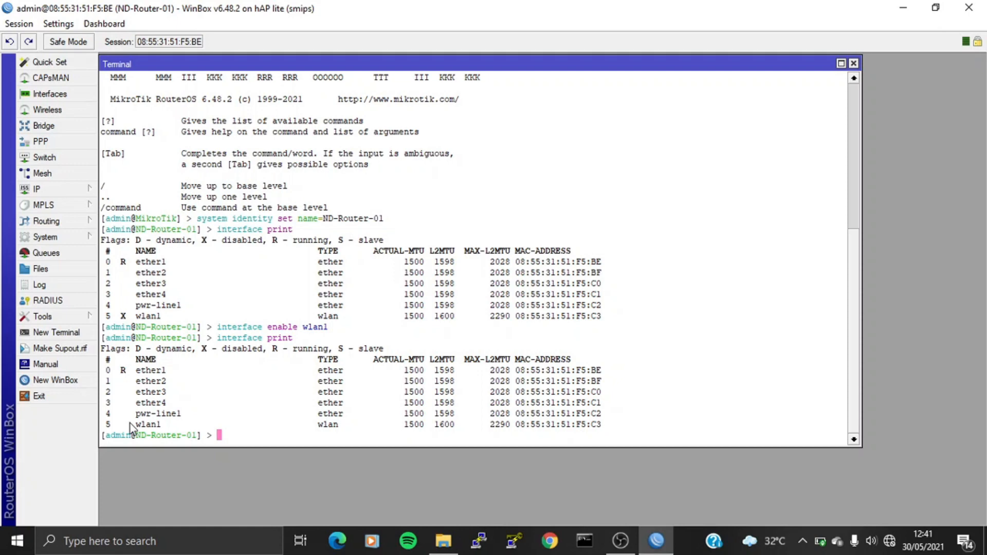
# Step: Begin adding security profile materi-mac-filtering with dynamic-keys mode
pyautogui.write('interface wireless s')
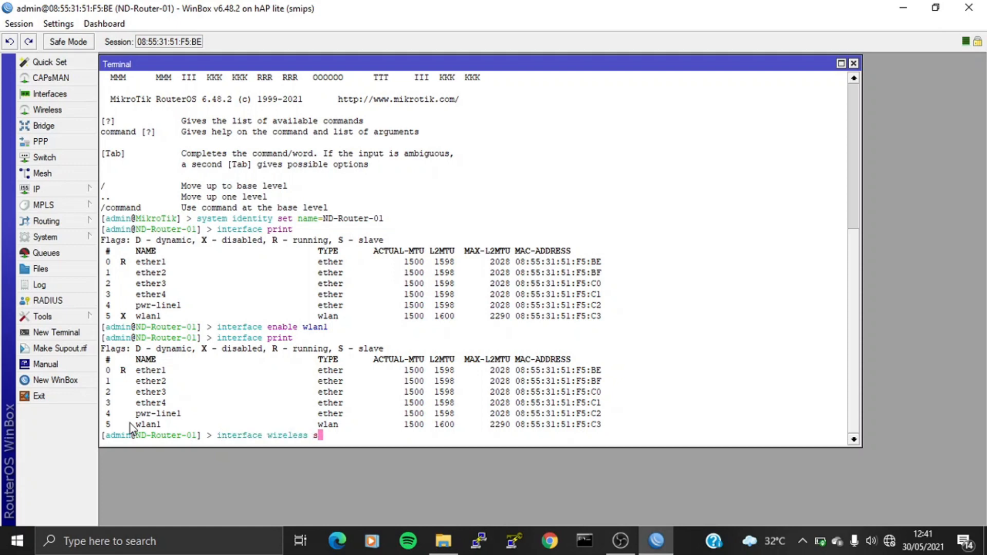
pyautogui.write('ec')
pyautogui.press('Tab')
pyautogui.write('add na')
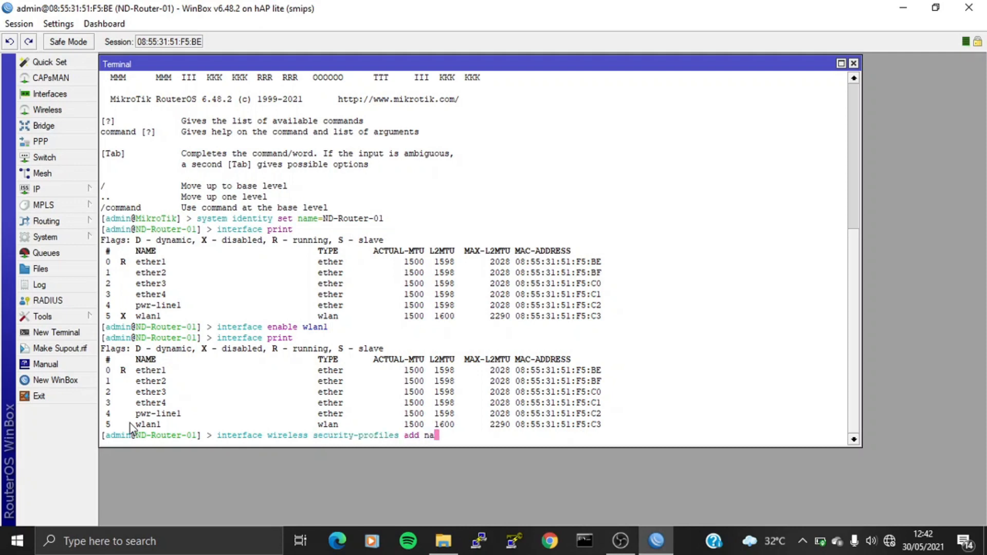
pyautogui.write('me=materi-mac-a')
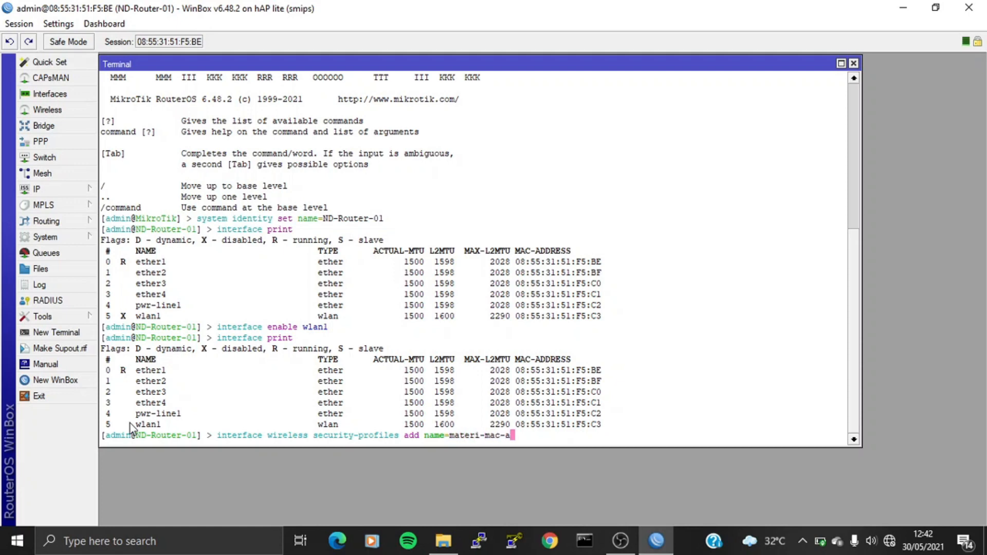
pyautogui.press('BackSpace')
pyautogui.write('filtering mode=dynamic-keys a')
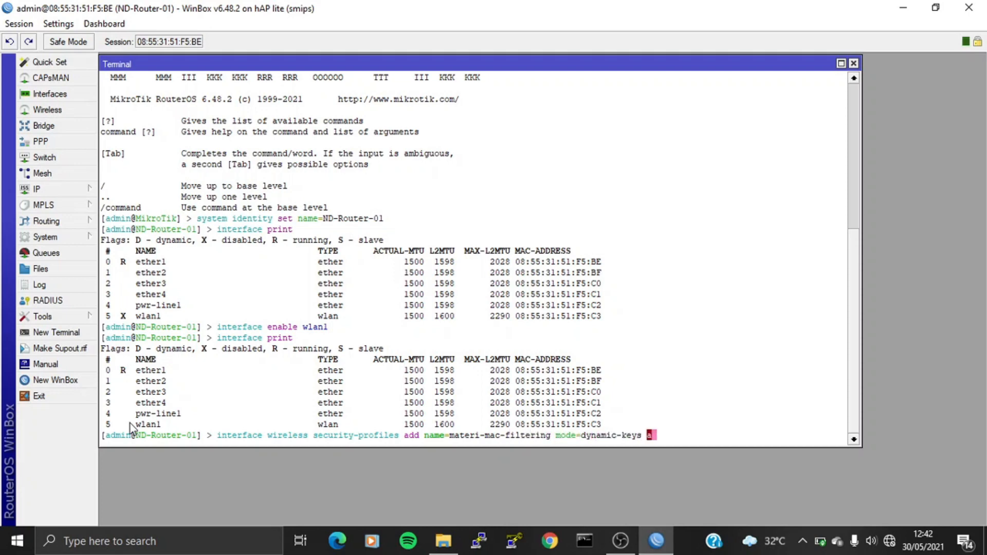
pyautogui.write('uth')
pyautogui.press('Tab')
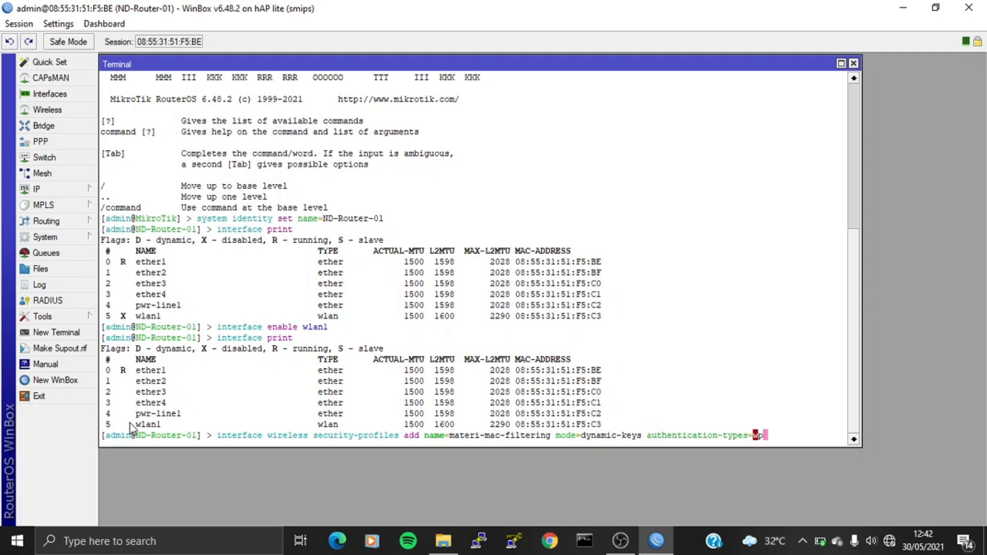
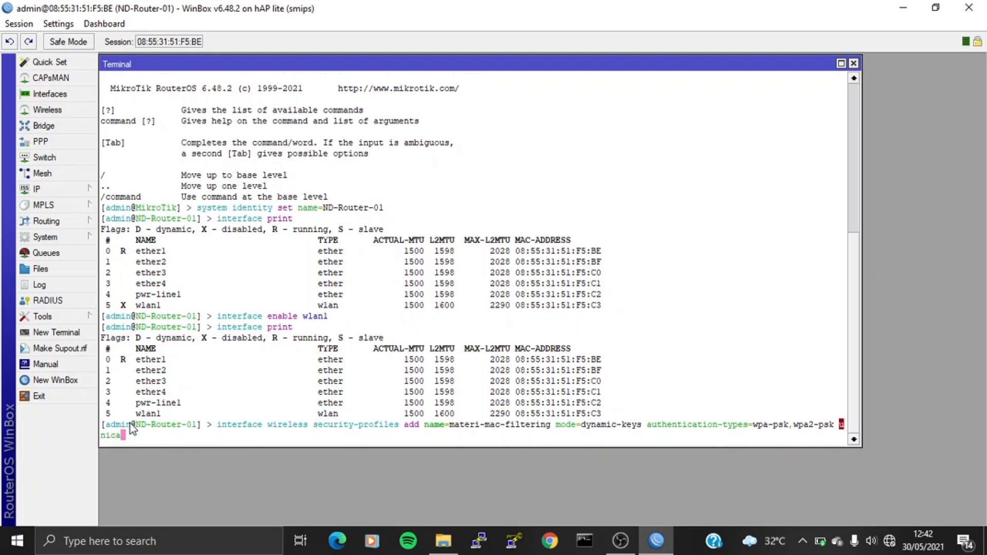
# Step: Set wpa-psk,wpa2-psk authentication, aes-ccm,tkip unicast and group ciphers, and both pre-shared keys, creating the profile
pyautogui.press('Tab')
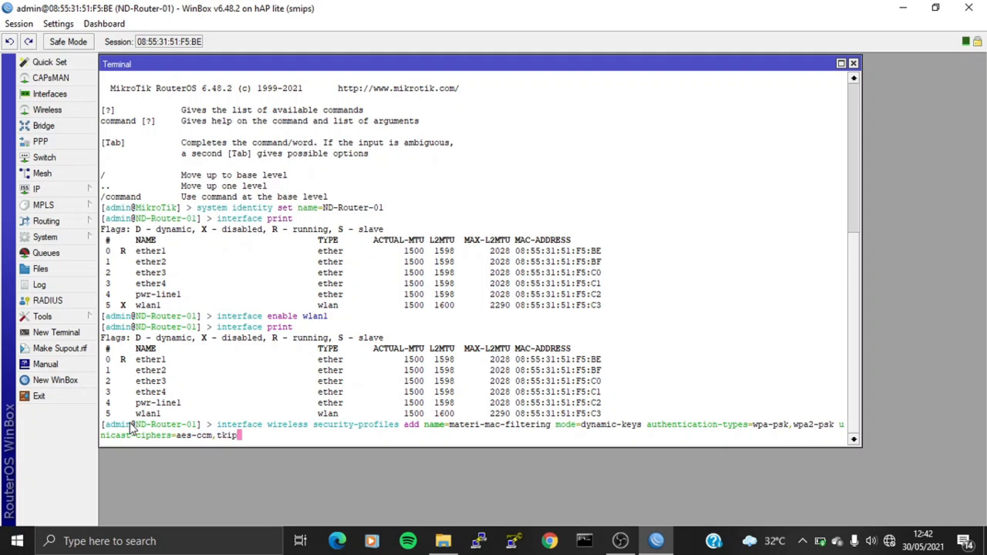
pyautogui.press('Tab')
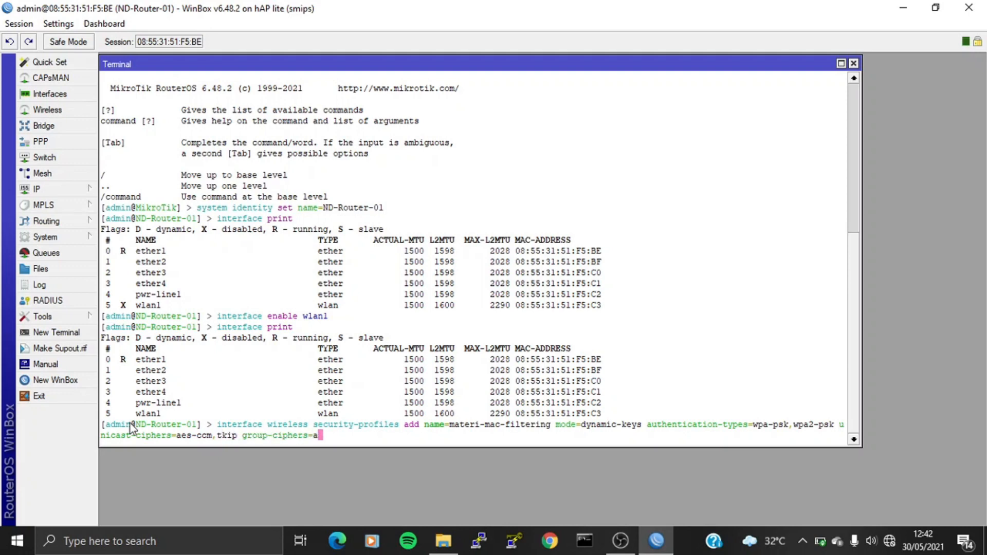
pyautogui.press('Tab')
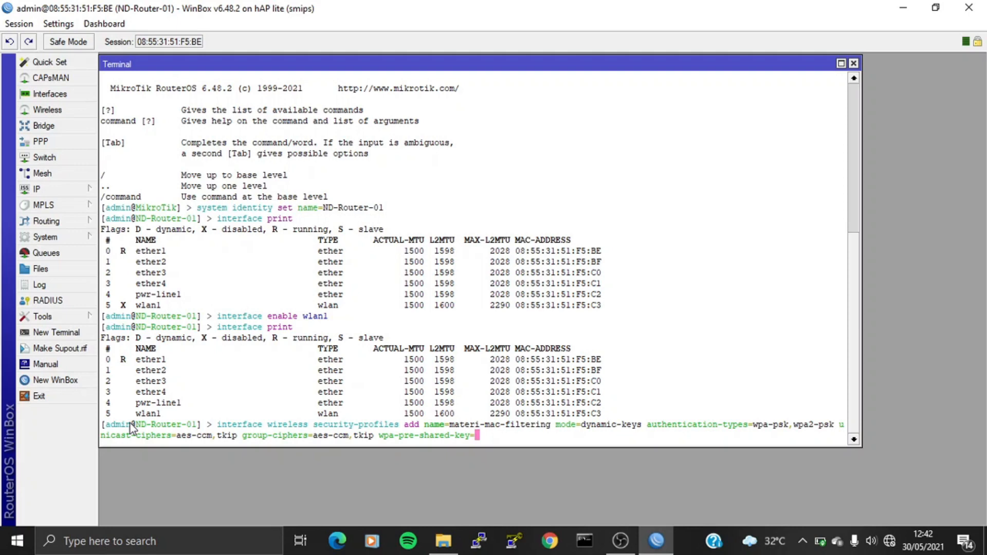
pyautogui.press('Tab')
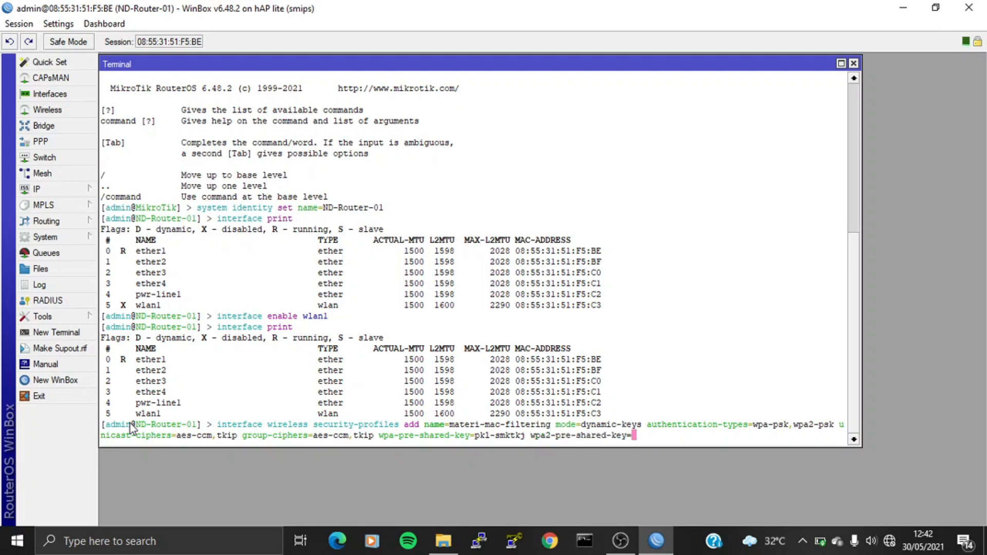
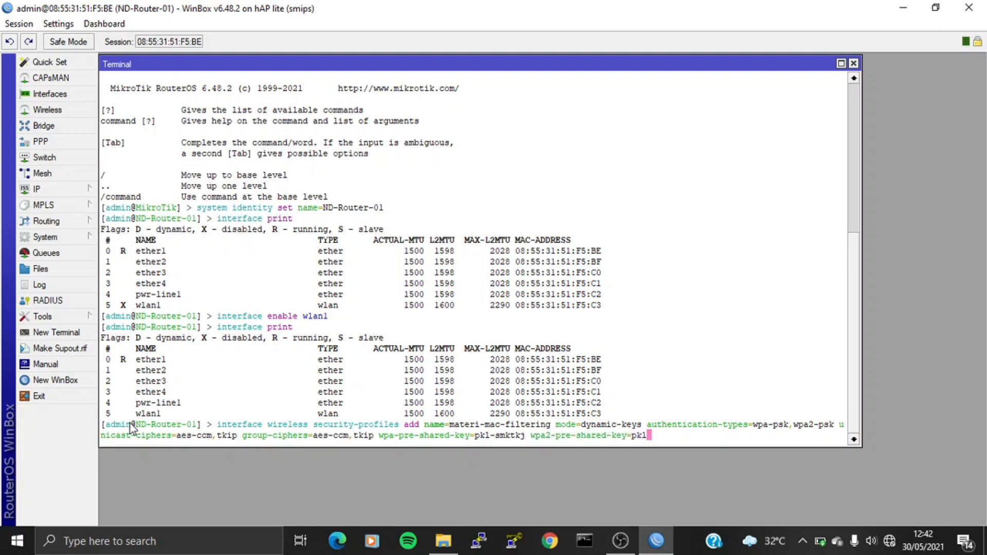
pyautogui.press('Return')
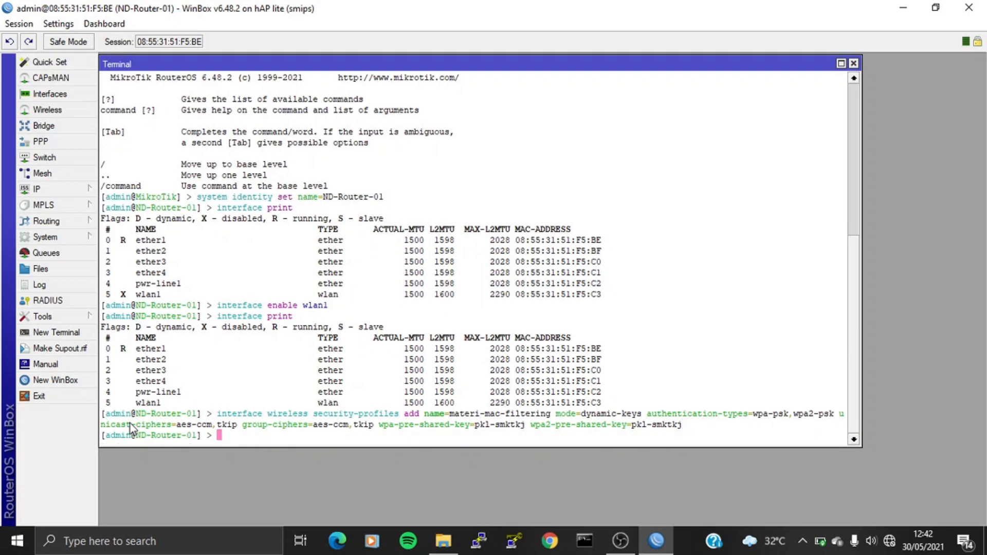
# Step: List security profiles, then set wlan1 to ap-bridge, 2ghz-b/g/n, SSID 'SMK TKJ', profile materi-mac-filtering
pyautogui.write('interface wireless security-profiles print')
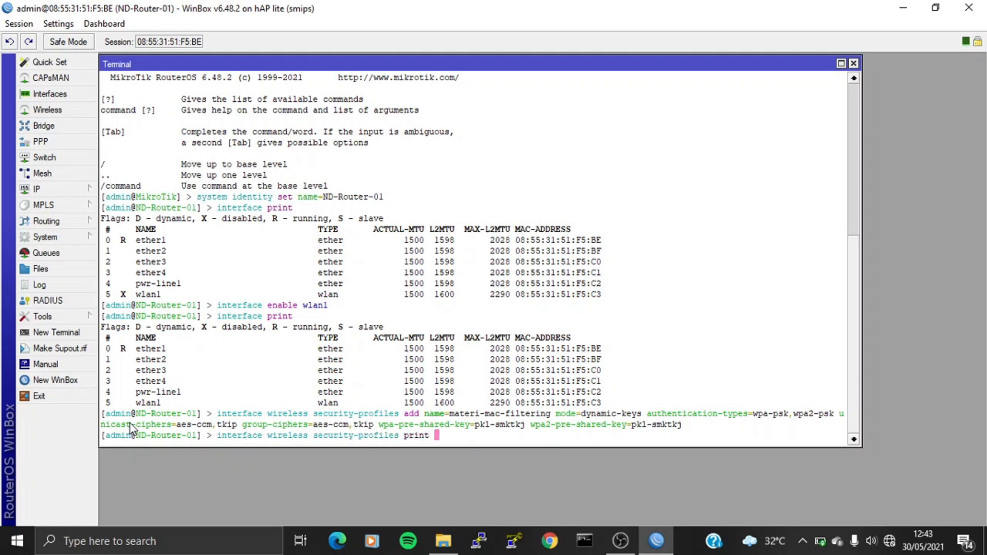
pyautogui.press('Return')
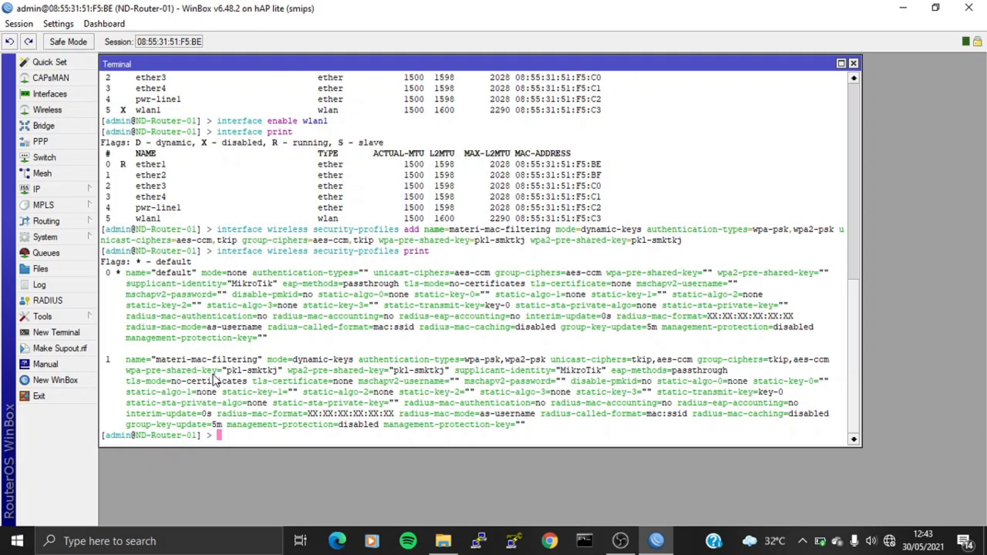
pyautogui.write('interface wireless set wla')
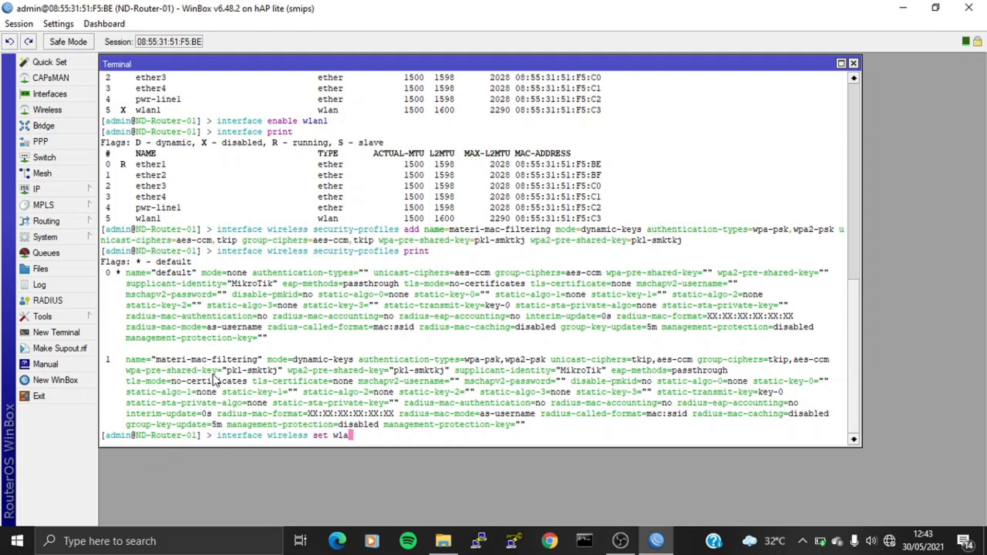
pyautogui.write('n1 mode=ap-bridge band=2g')
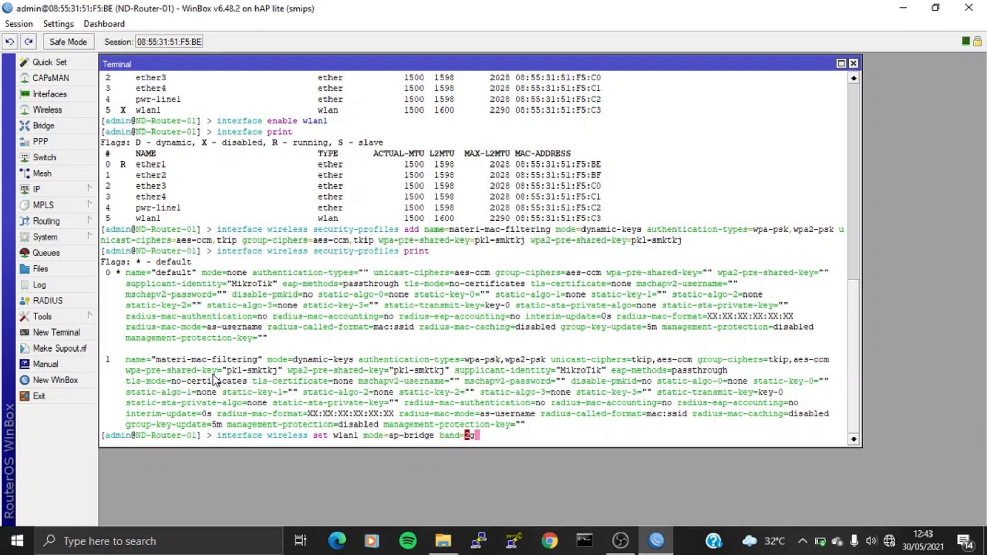
pyautogui.write('hz-b/g/n ssid=')
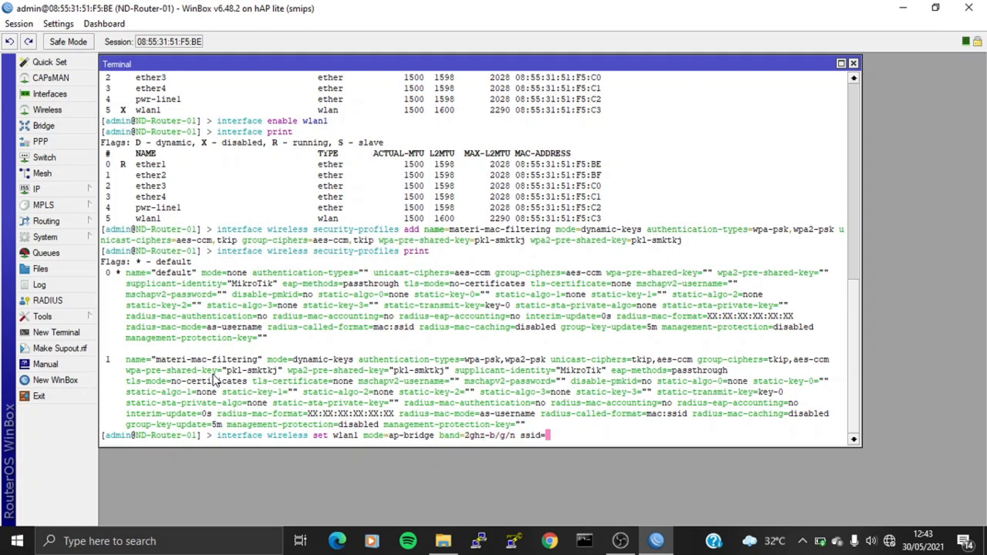
pyautogui.write('"SMK TKJ" sec')
pyautogui.press('Tab')
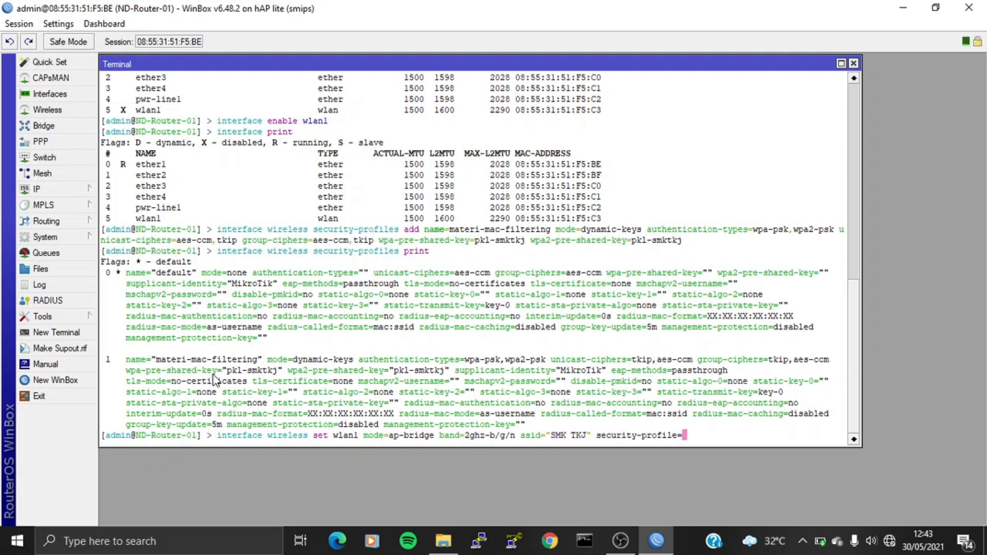
pyautogui.write('pkl-')
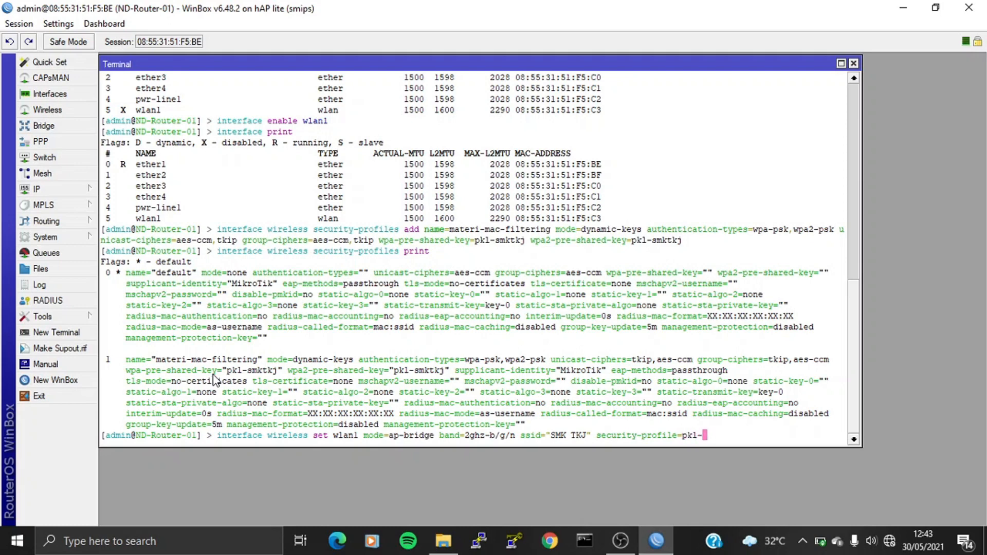
pyautogui.press('BackSpace')
pyautogui.press('BackSpace')
pyautogui.press('BackSpace')
pyautogui.press('BackSpace')
pyautogui.write('ma')
pyautogui.press('Tab')
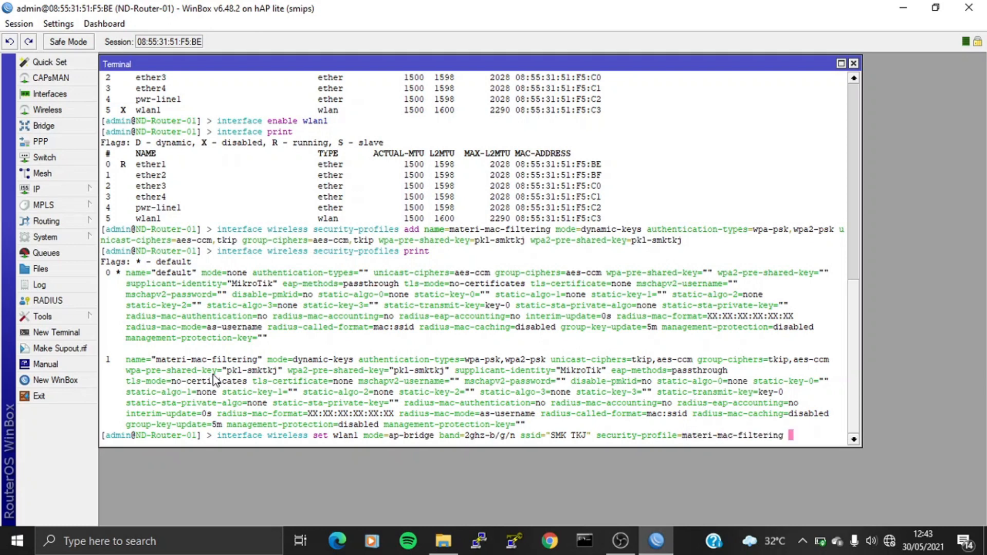
pyautogui.press('Return')
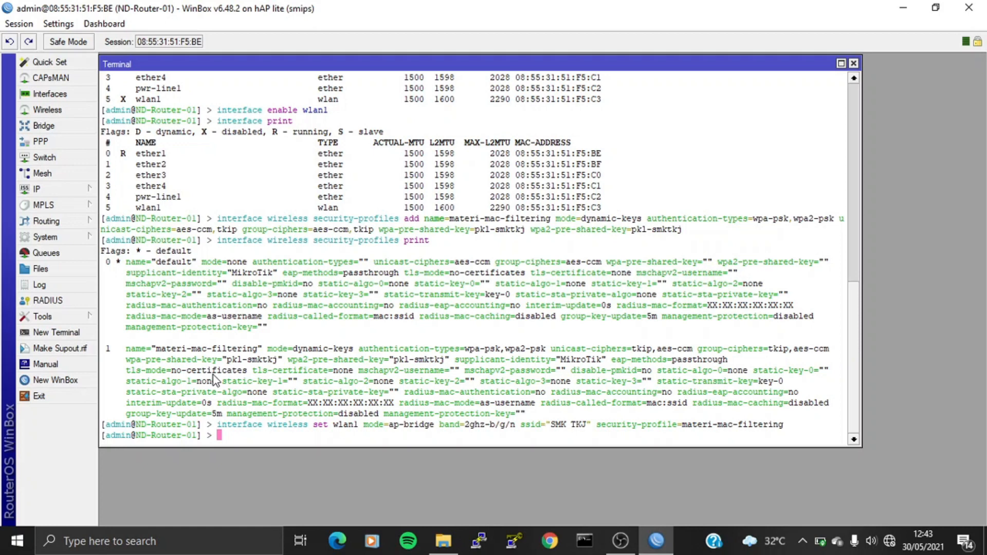
# Step: Print the wireless settings to check wlan1, then start adding address 28.28.28.1/24
pyautogui.write('interface wireless print')
pyautogui.press('Return')
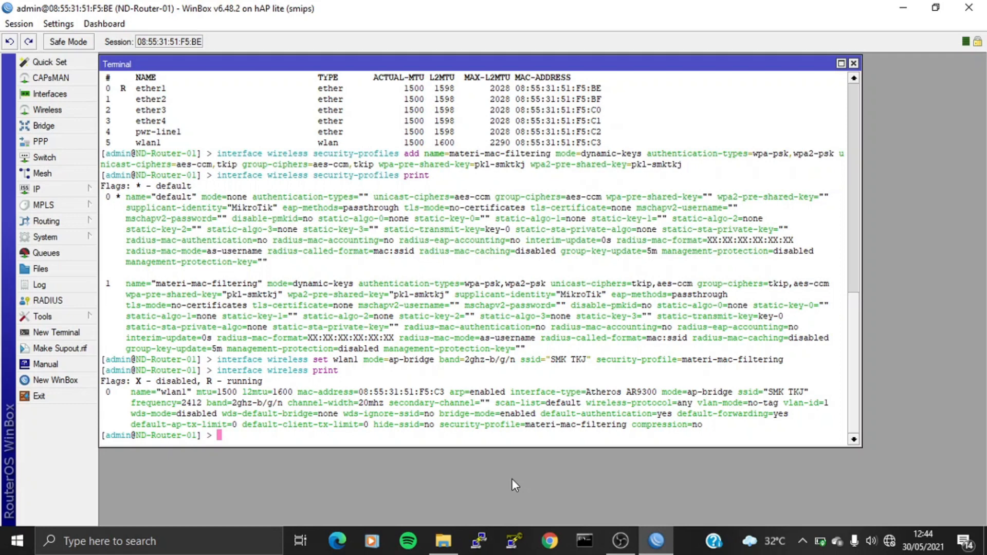
pyautogui.write('ip address add address=28.28')
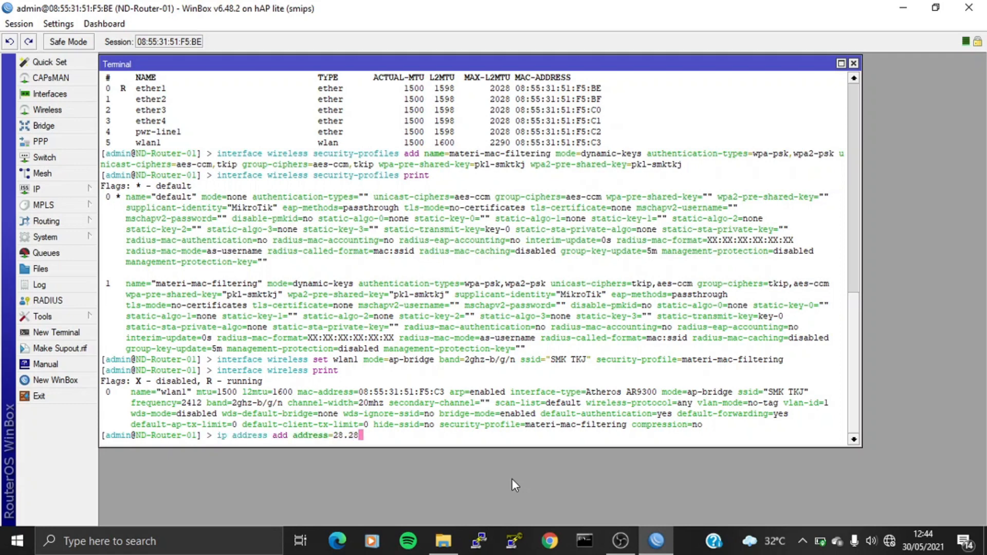
pyautogui.write('.28.1/24 in')
# Step: Assign 28.28.28.1/24 to wlan1 and print the address list to confirm it
pyautogui.press('Tab')
pyautogui.write('wlan1')
pyautogui.press('Return')
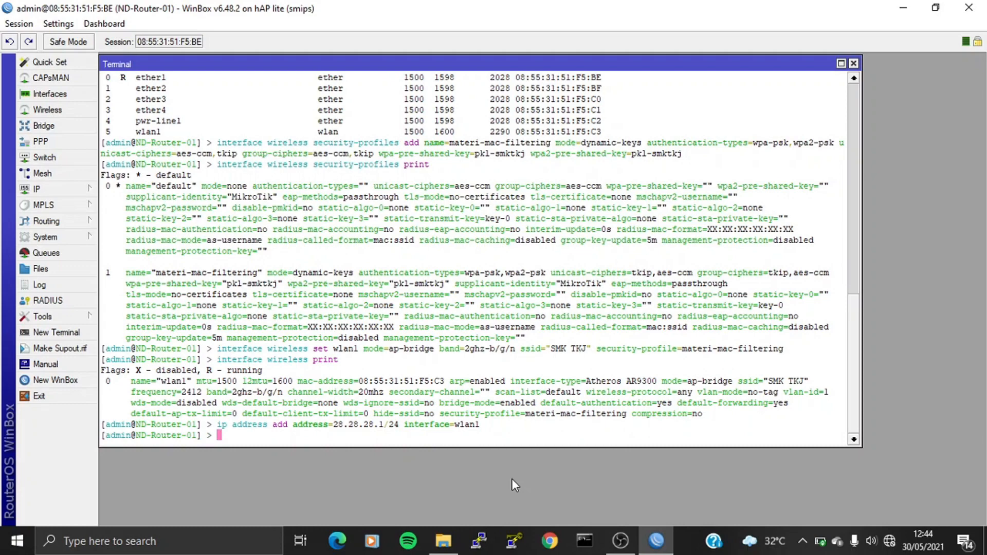
pyautogui.write('ip address print')
pyautogui.press('Return')
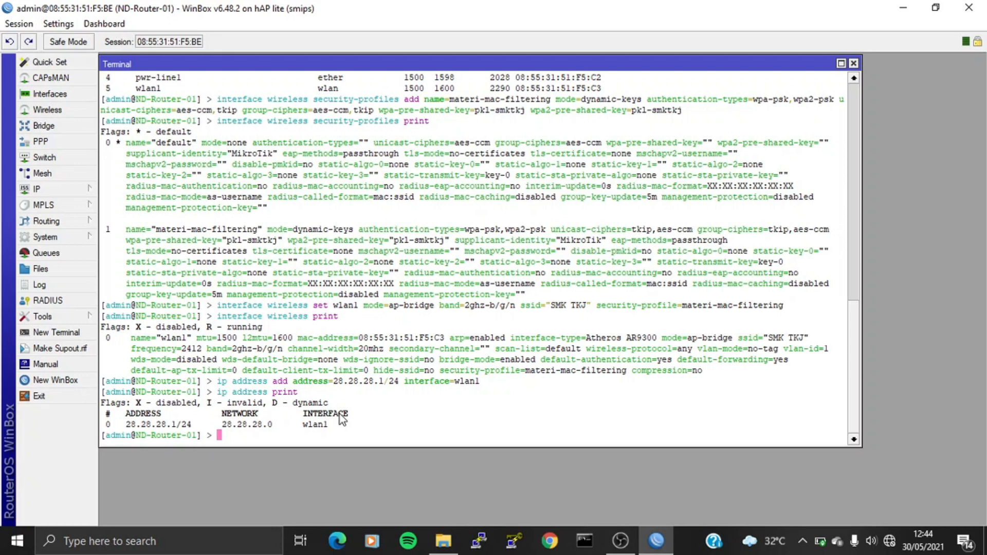
# Step: Set up a DHCP server on wlan1 with gateway 28.28.28.1, default pool, DNS 8.8.8.8, 10m leases
pyautogui.write('ip dhcp-server setup')
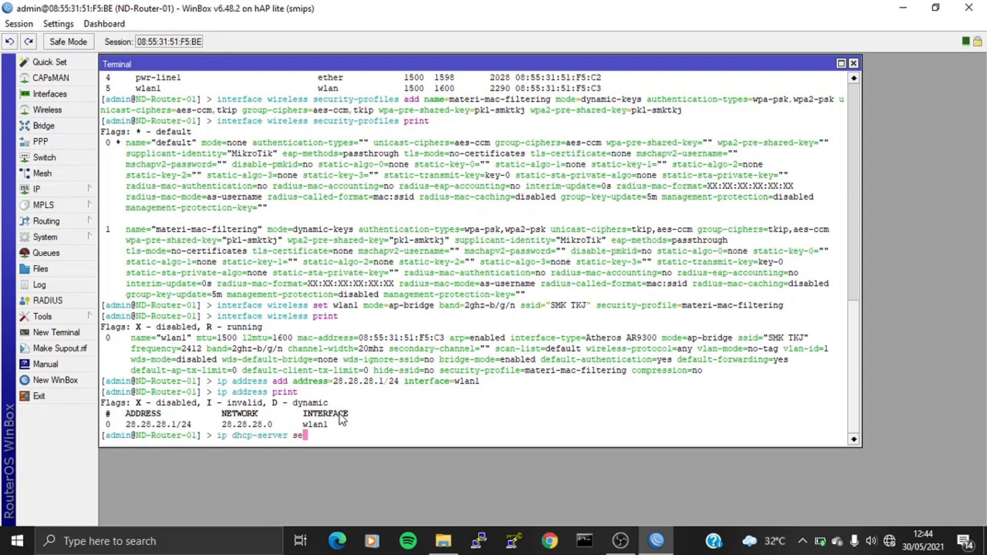
pyautogui.press('Return')
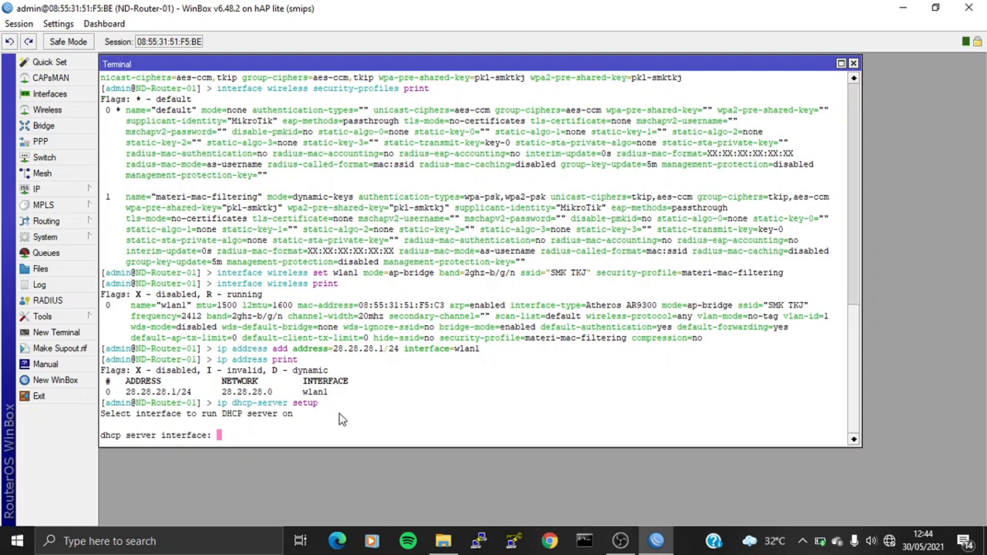
pyautogui.write('wlan1')
pyautogui.press('Return')
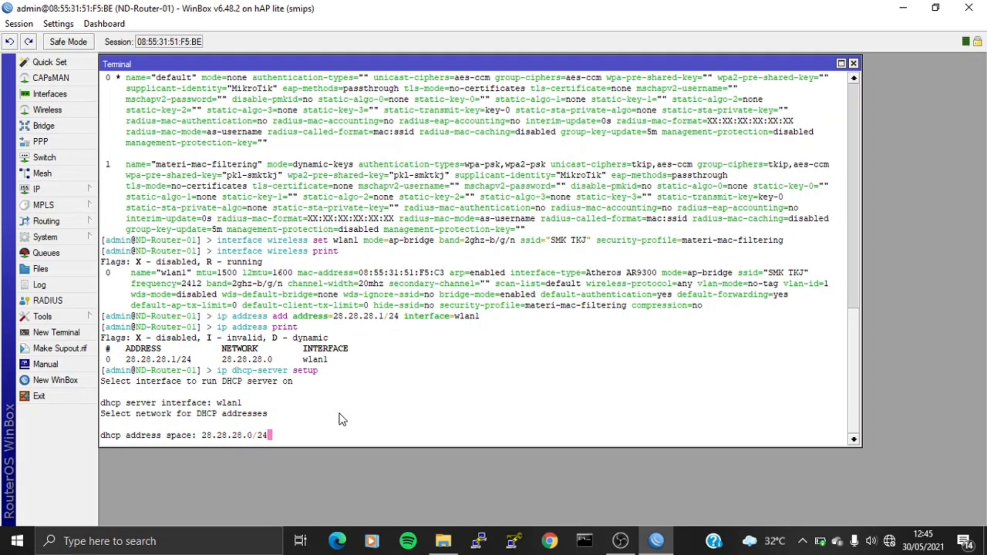
pyautogui.press('Return')
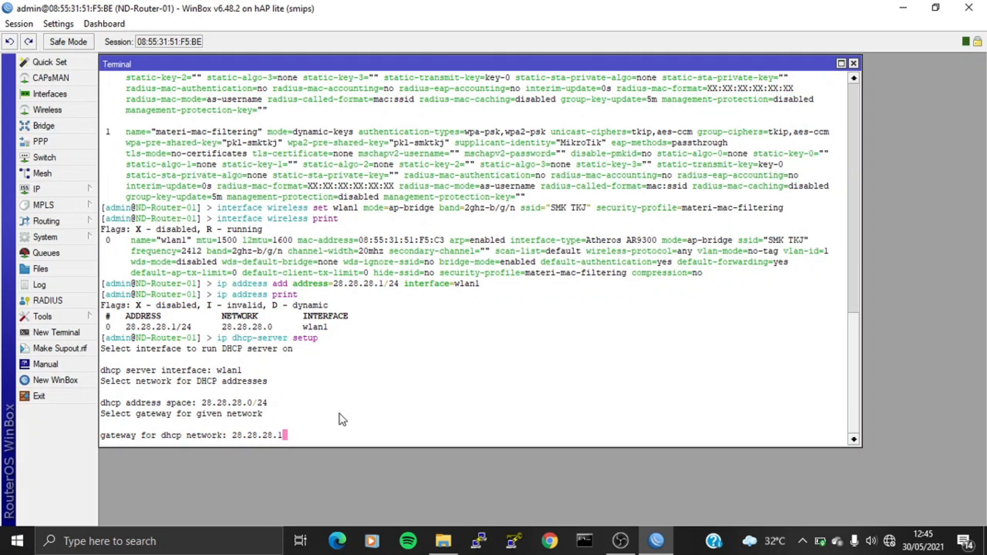
pyautogui.press('Return')
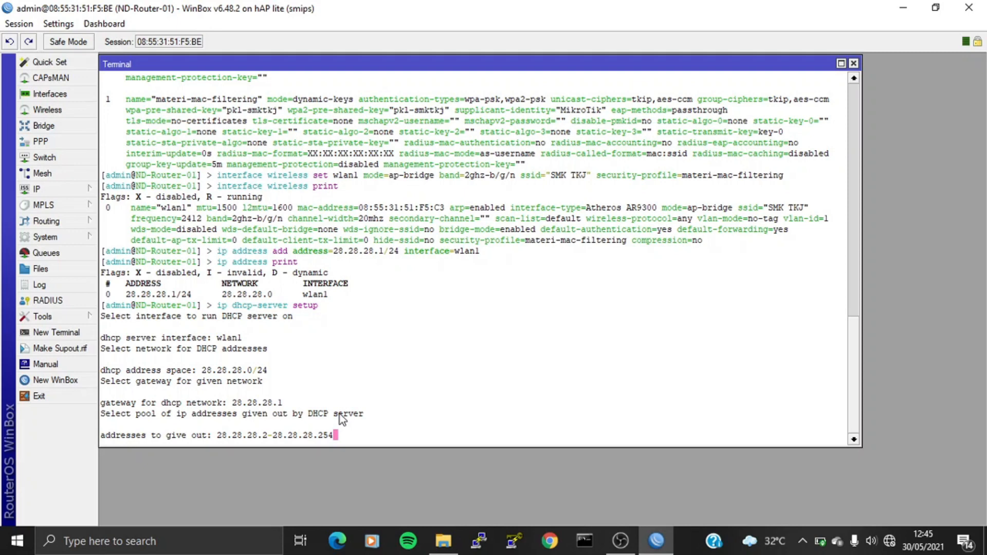
pyautogui.press('Return')
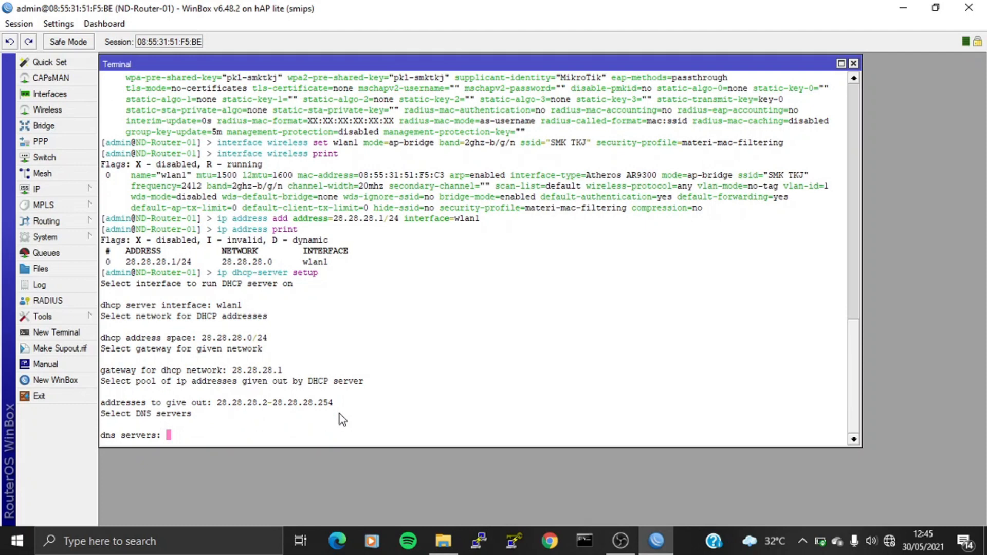
pyautogui.write('8.8.8.8')
pyautogui.press('Return')
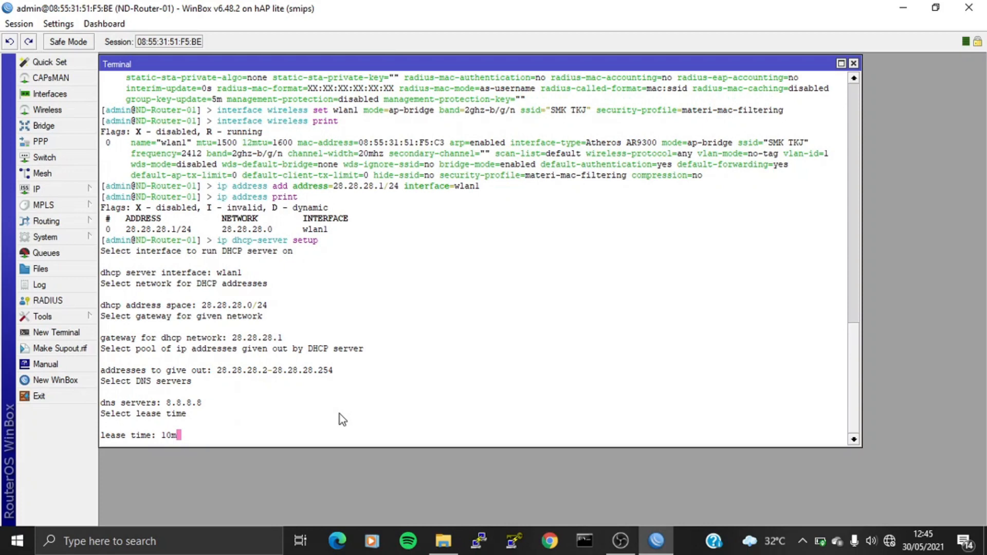
pyautogui.press('Return')
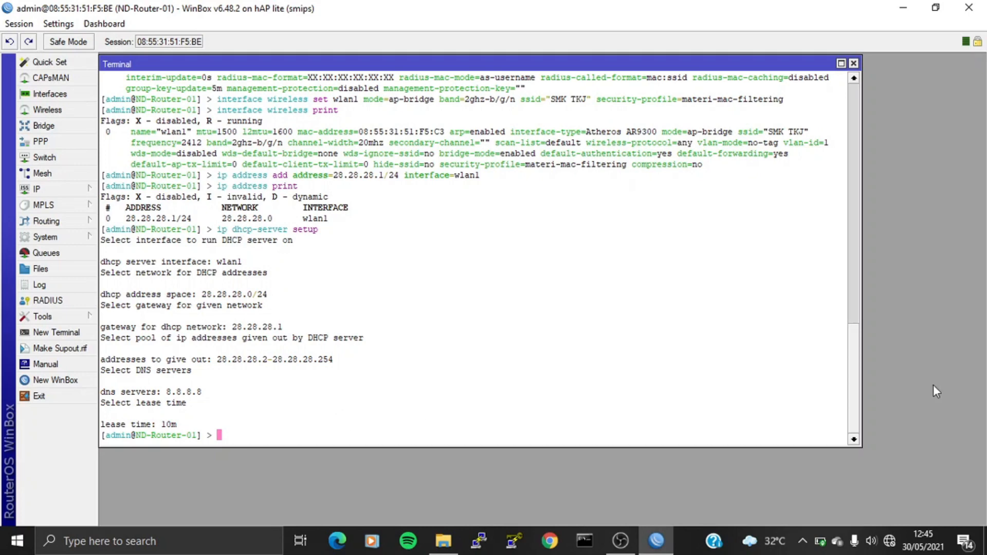
pyautogui.click(890, 541)
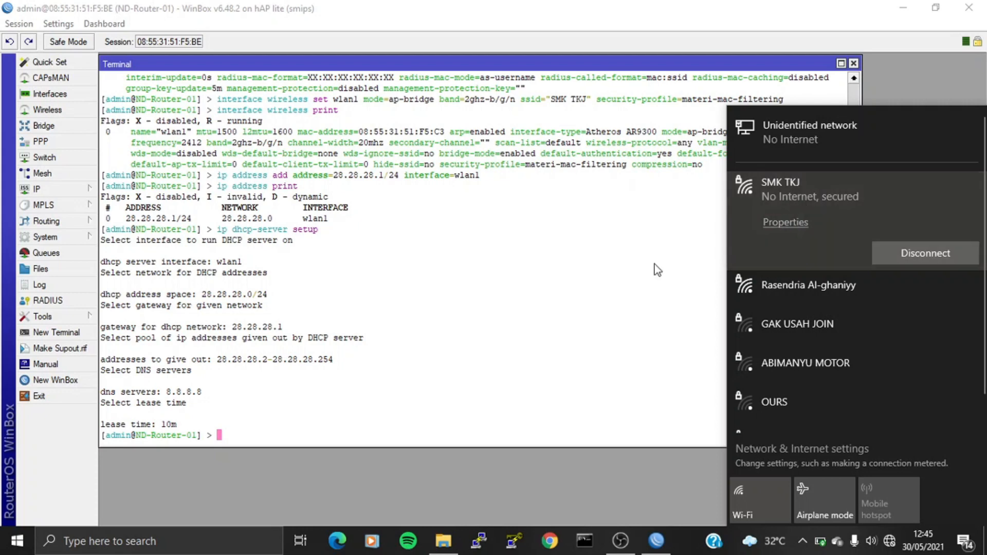
pyautogui.click(356, 432)
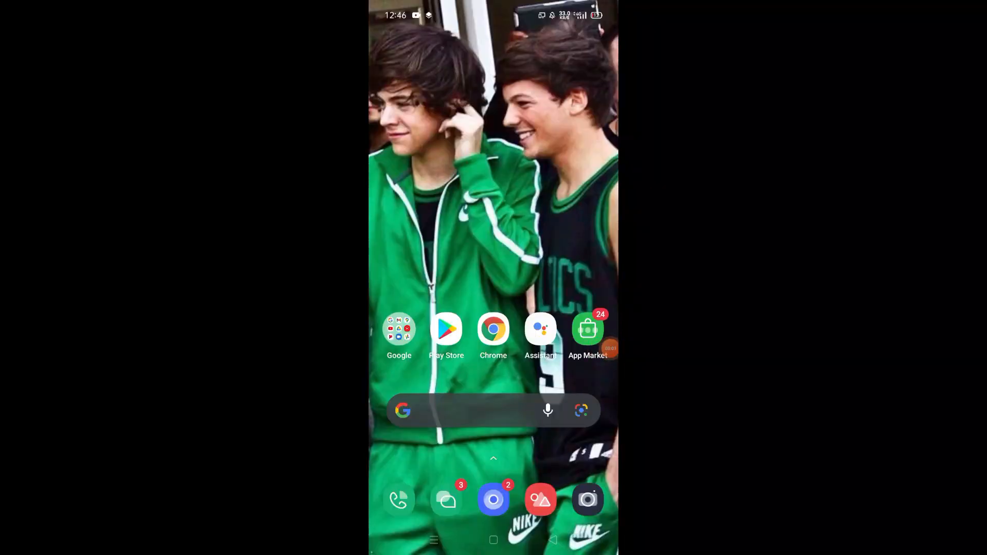
# Step: On the phone, turn on Wi-Fi, open Wi-Fi settings and dismiss the wrong-password warning
pyautogui.moveTo(494, 5); pyautogui.dragTo(493, 231)
pyautogui.moveTo(493, 154); pyautogui.dragTo(494, 386)
pyautogui.click(410, 256)
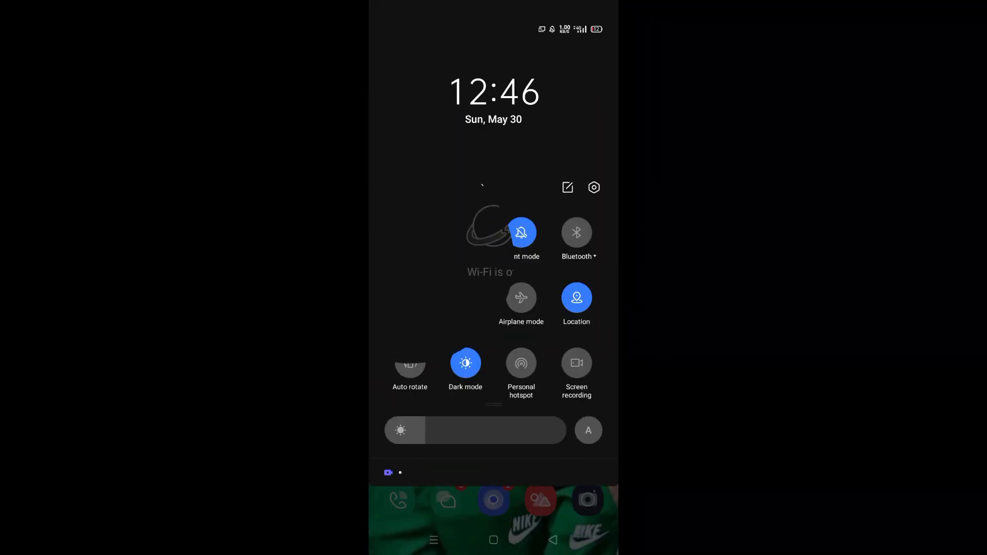
pyautogui.click(437, 431)
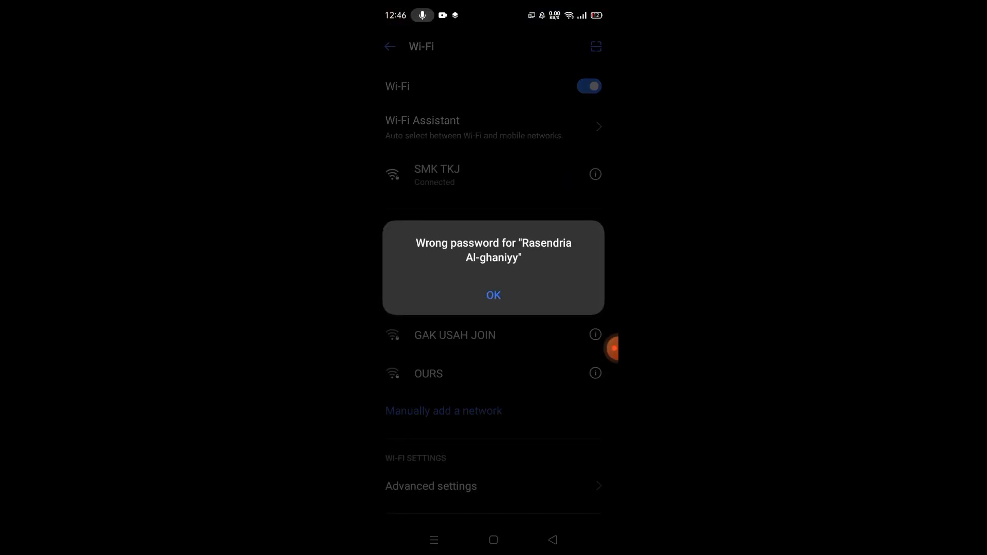
pyautogui.click(493, 295)
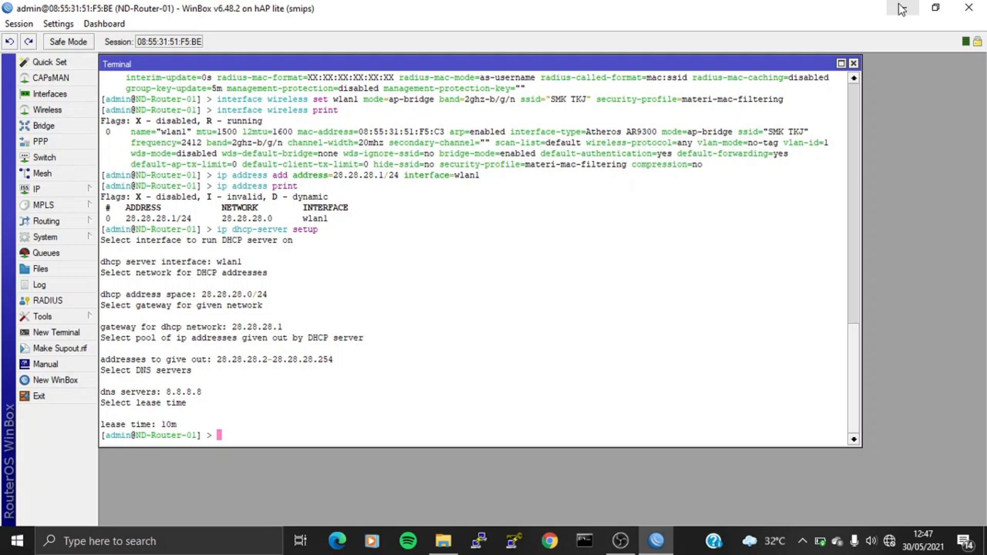
# Step: Print wlan1's wireless status and the registration table showing the two connected clients
pyautogui.write('interface wireless print')
pyautogui.press('Return')
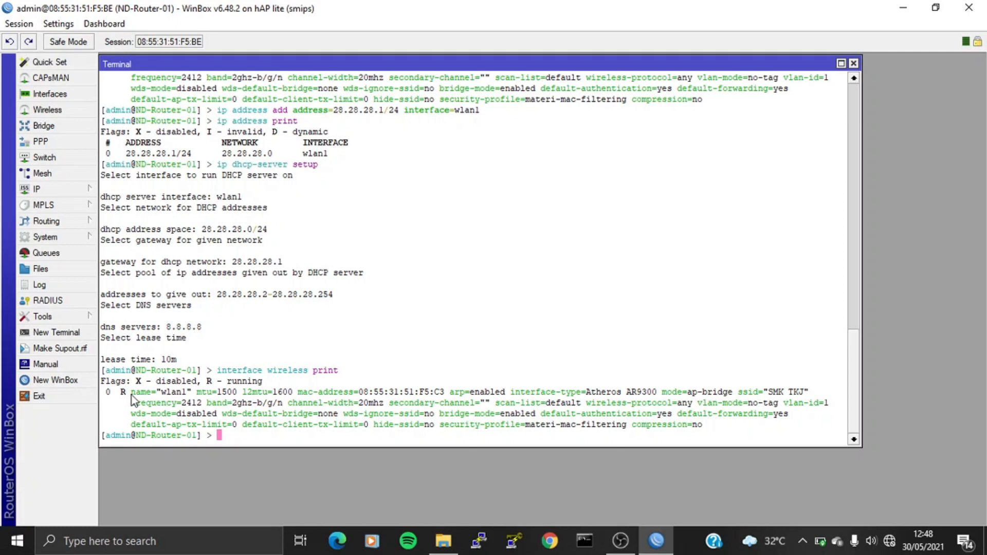
pyautogui.write('interface wireless registration-table print')
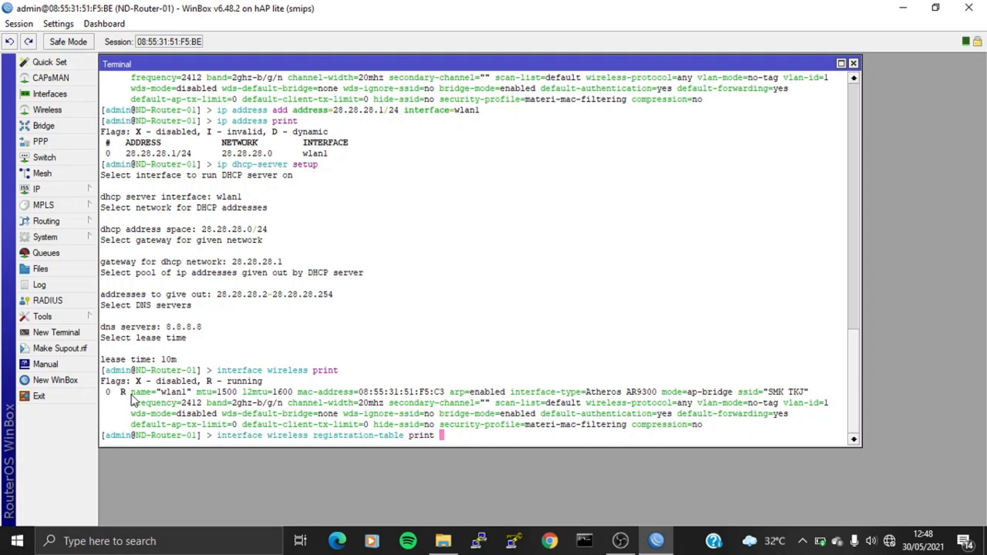
pyautogui.press('Return')
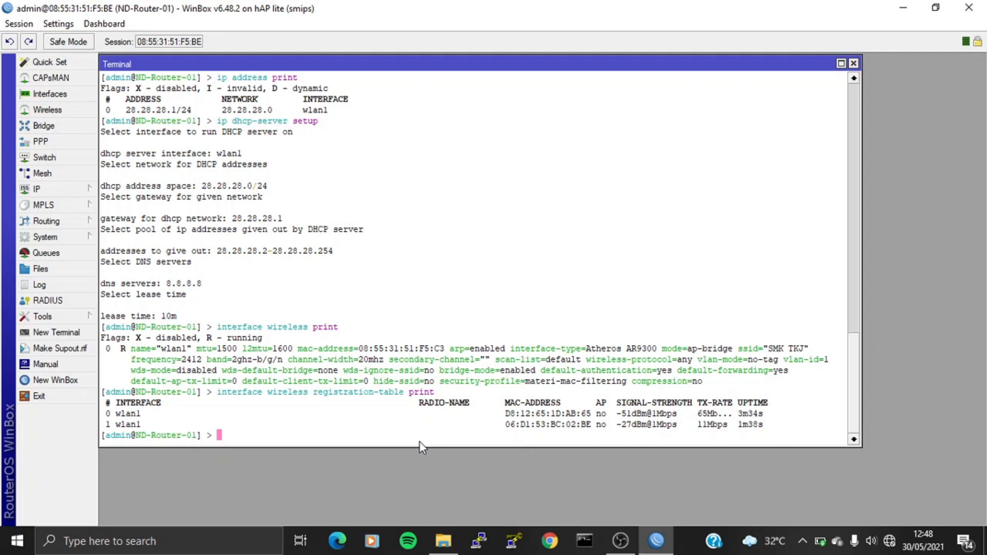
# Step: Add MAC address 06:D1:53:BC:02:BE to the wireless access list
pyautogui.write('interface wireless')
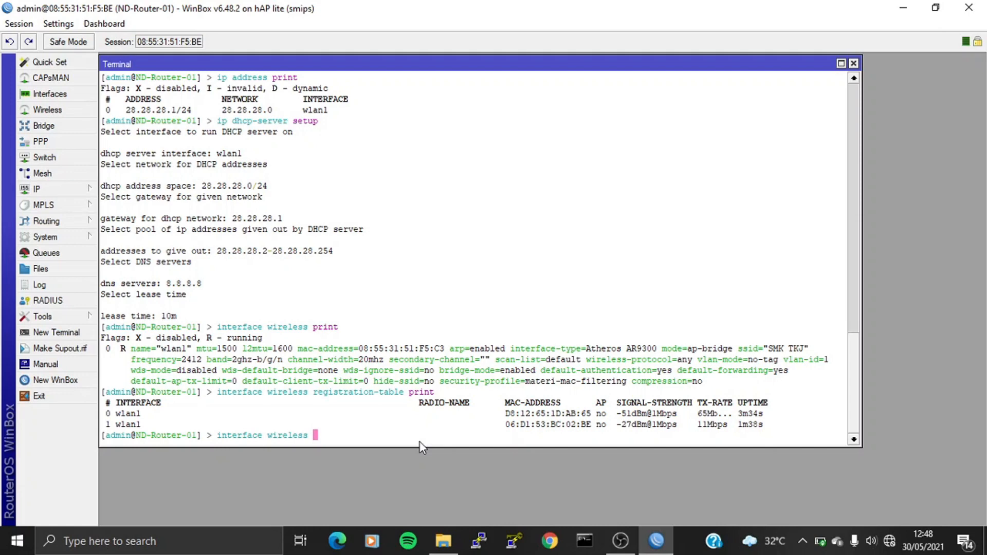
pyautogui.write('acc')
pyautogui.press('Tab')
pyautogui.write('add')
pyautogui.write(' mac')
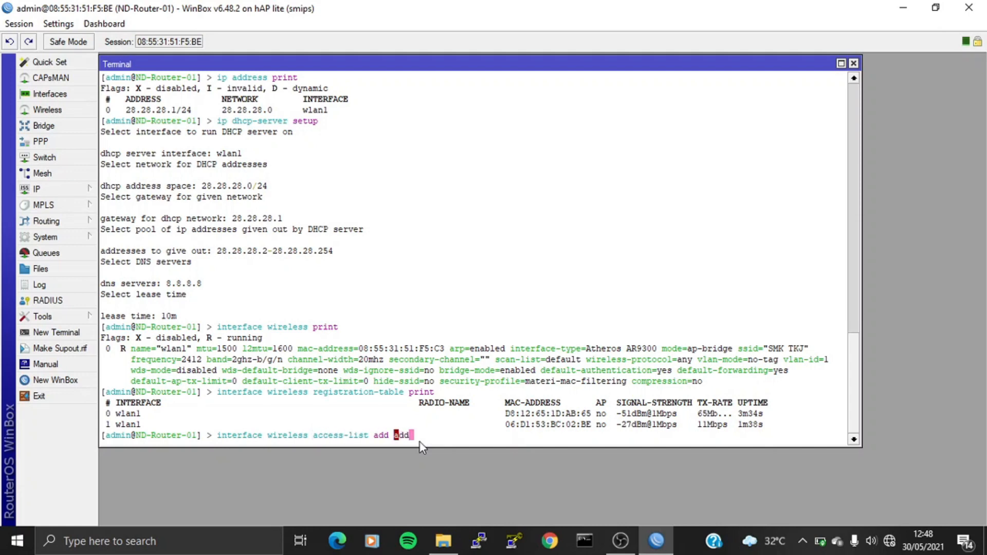
pyautogui.press('Tab')
pyautogui.write('06:D1:53:BC:02')
pyautogui.write(':BE')
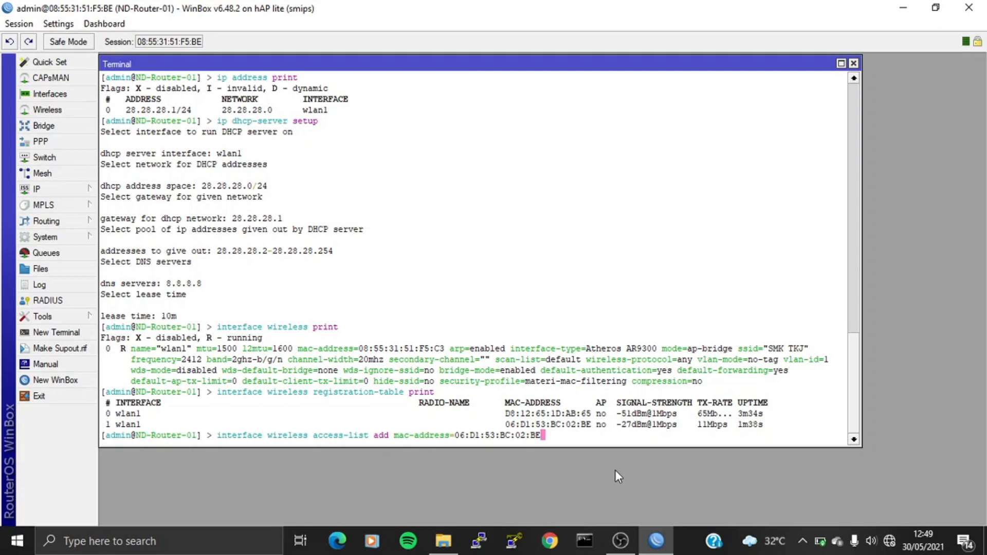
pyautogui.press('Return')
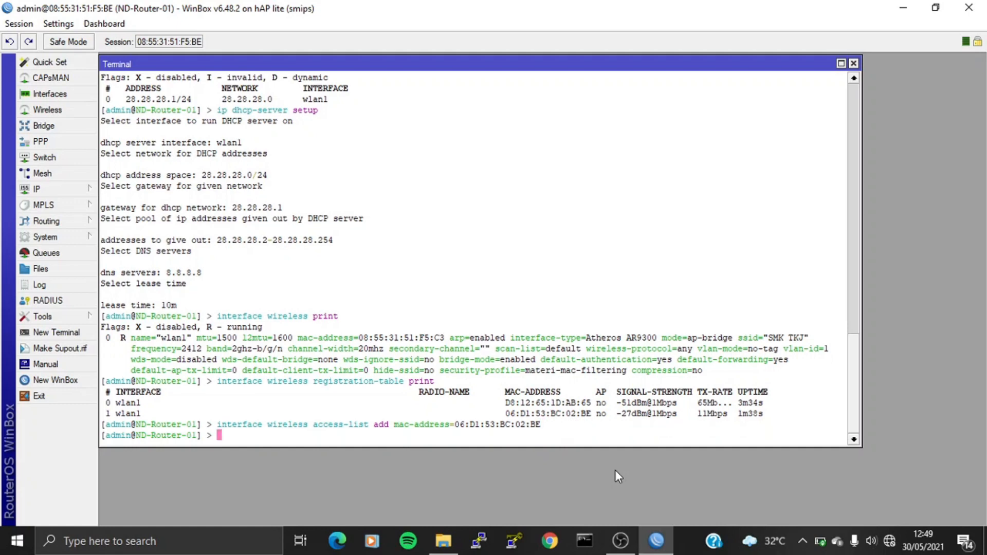
# Step: Print the wireless access list to confirm the MAC appears as entry 0
pyautogui.write('interface wireless ac')
pyautogui.press('Tab')
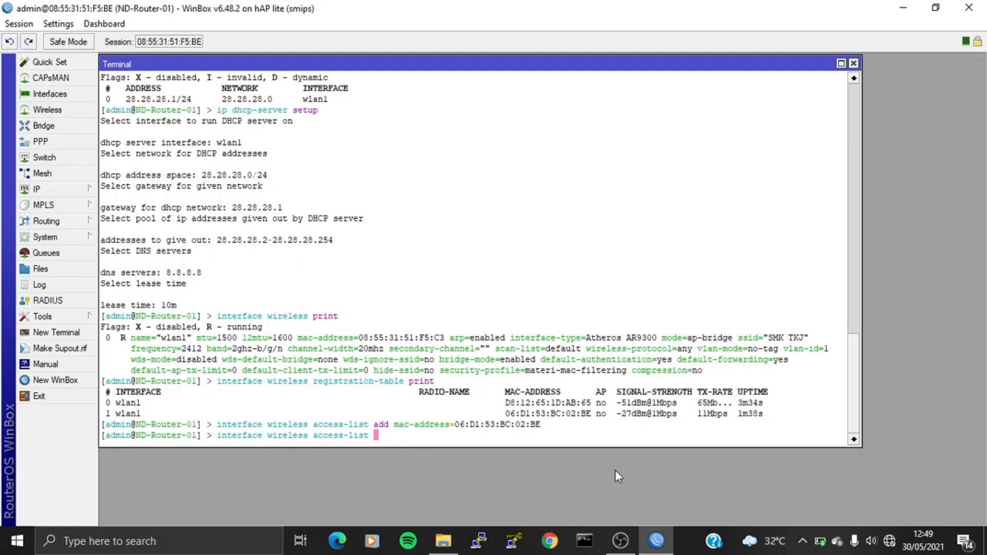
pyautogui.write('print')
pyautogui.press('Return')
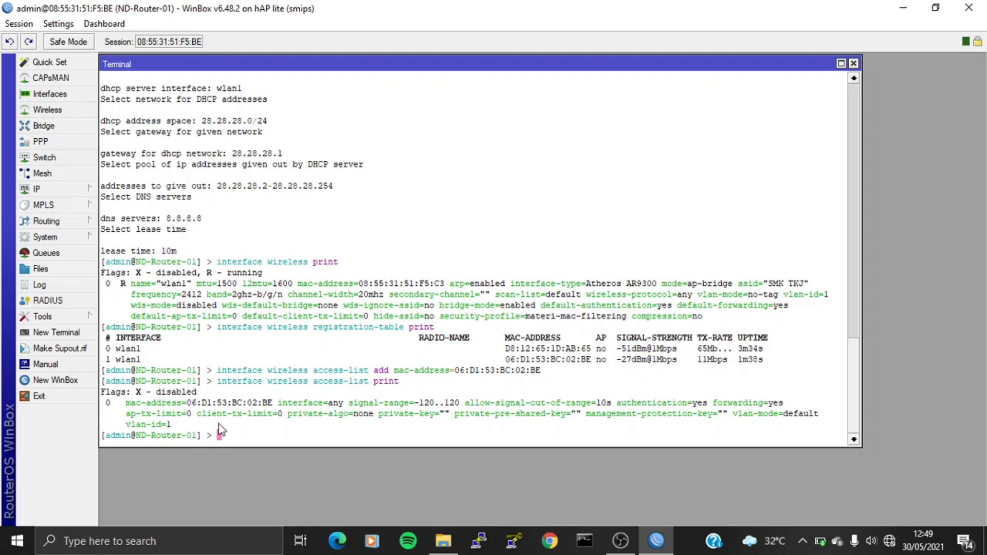
# Step: Check the wireless interfaces, then set default-authentication=no on wlan1
pyautogui.write('interface wireless print')
pyautogui.press('Return')
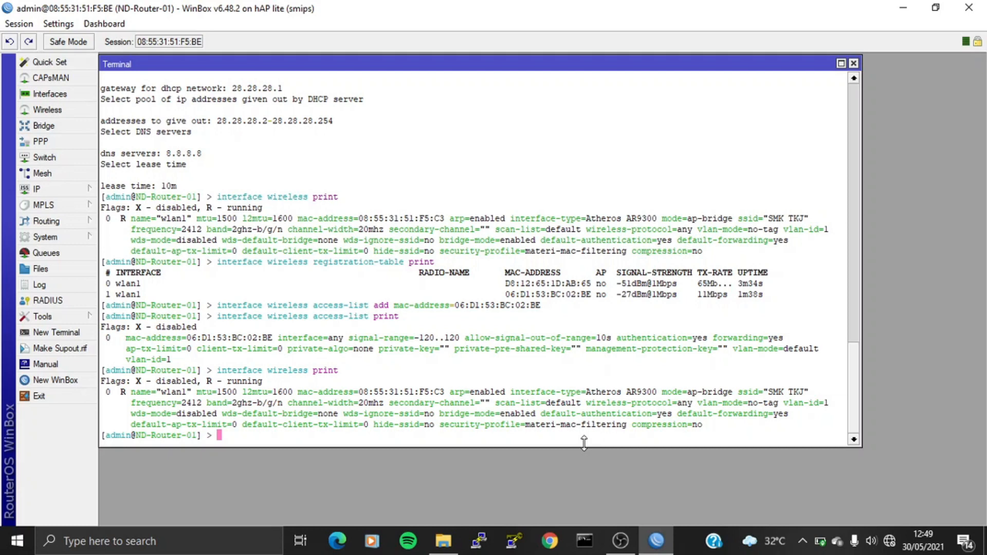
pyautogui.write('interface wireless set wlan')
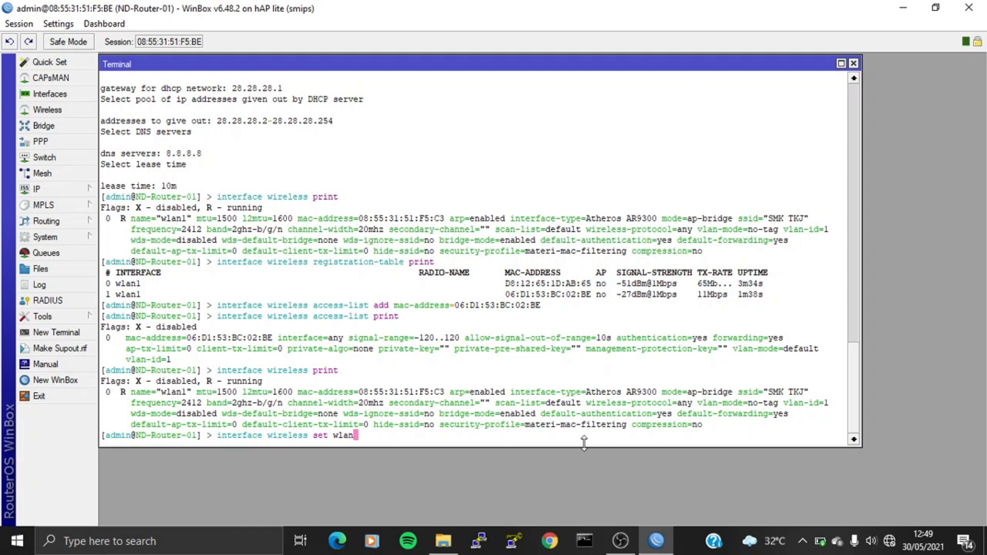
pyautogui.write('1 default-au')
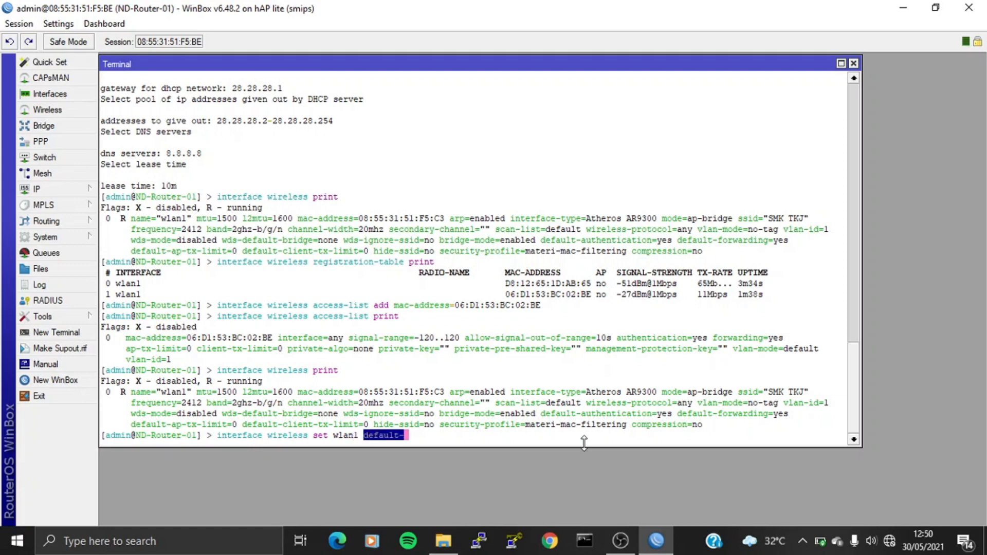
pyautogui.press('Tab')
pyautogui.write('no')
pyautogui.press('Return')
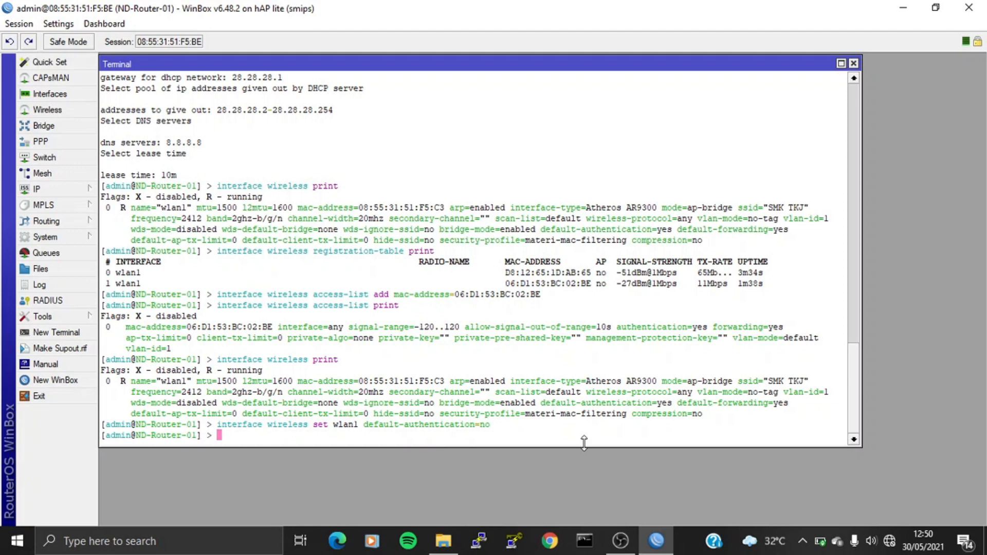
# Step: Confirm the change with a wireless print and list the registration table's remaining clients
pyautogui.write('interface wireless pr')
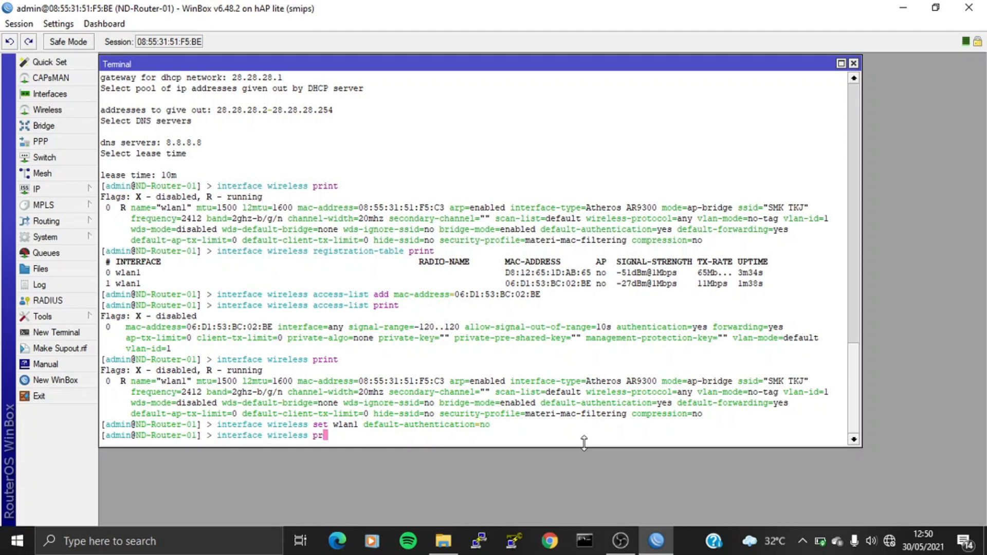
pyautogui.write('int')
pyautogui.press('Return')
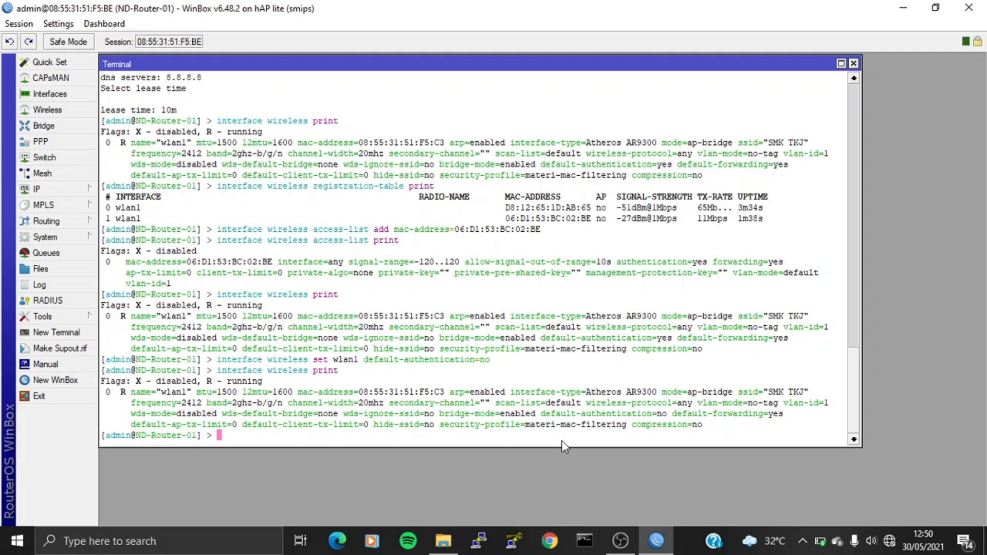
pyautogui.write('interface wireless reg')
pyautogui.press('Tab')
pyautogui.write('print')
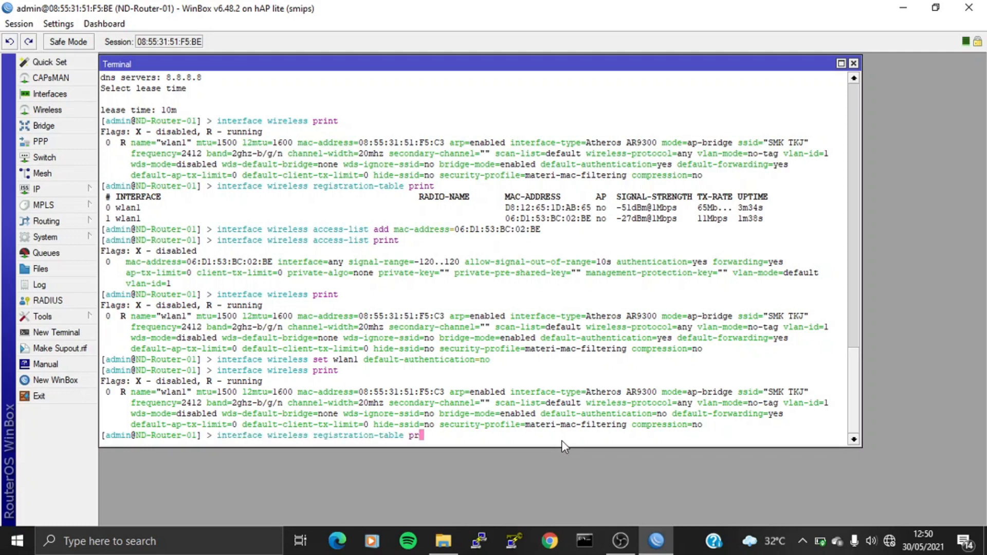
pyautogui.press('Return')
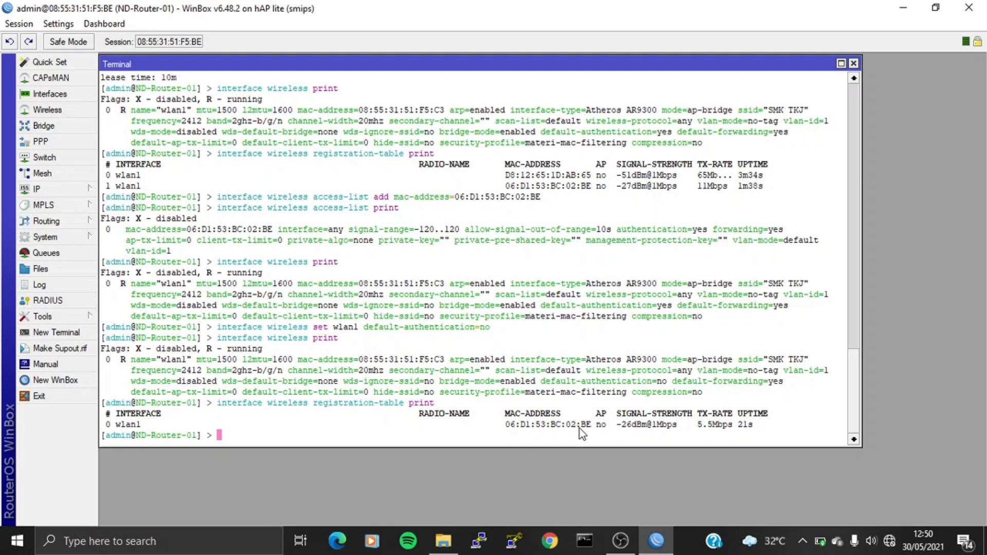
# Step: Try joining SMK TKJ from the laptop, see it refused, then enter 'interface wireless access-list remove numbers=0'
pyautogui.click(890, 541)
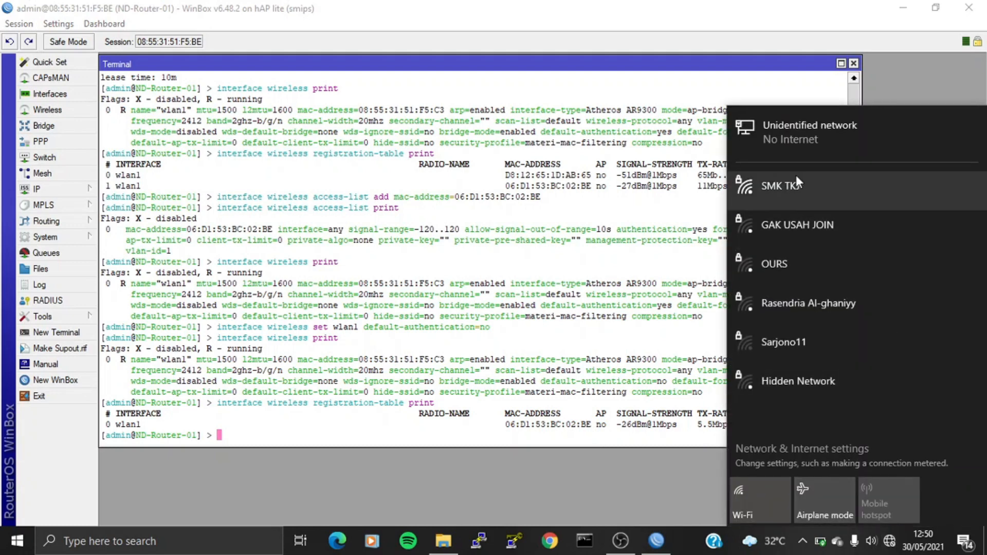
pyautogui.click(794, 174)
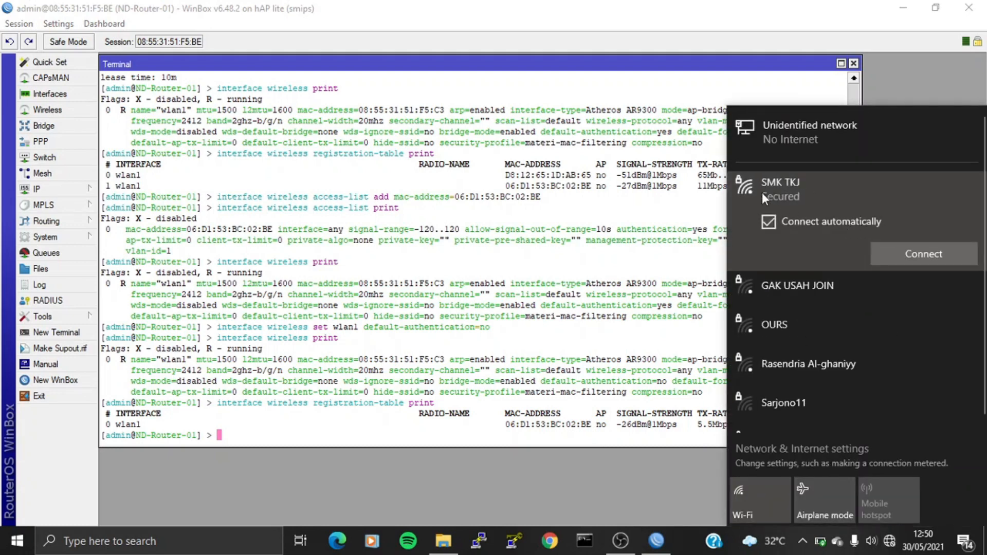
pyautogui.click(896, 252)
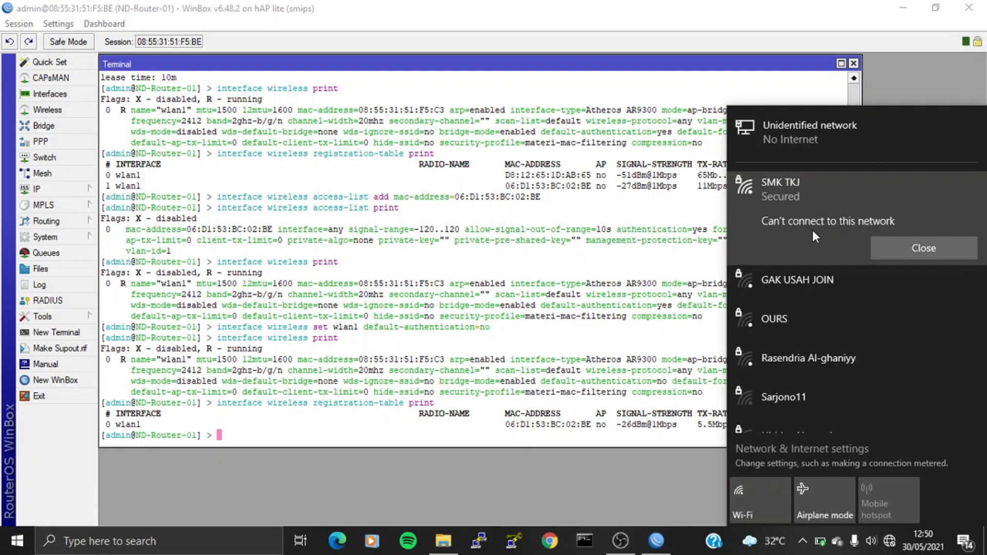
pyautogui.click(513, 418)
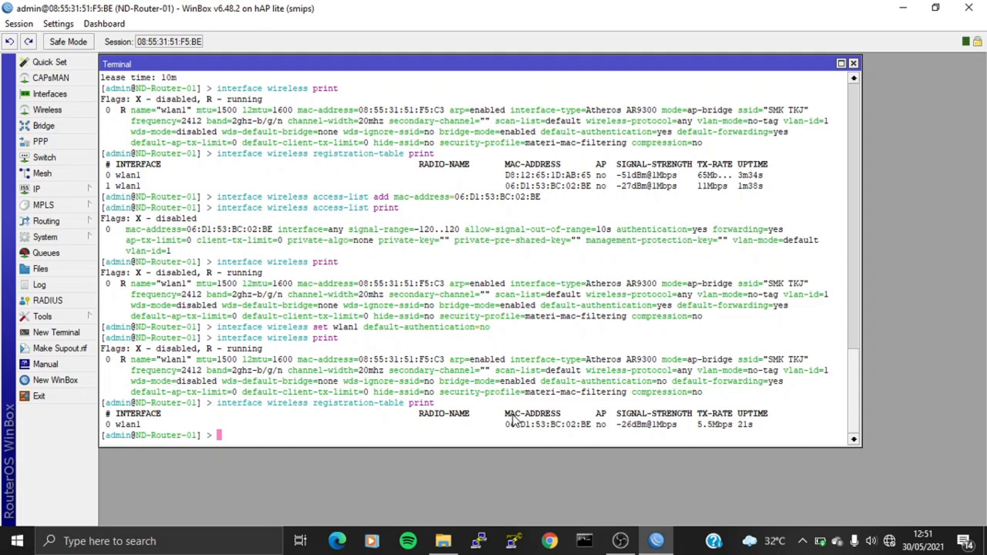
pyautogui.write('interface wireless access-list ')
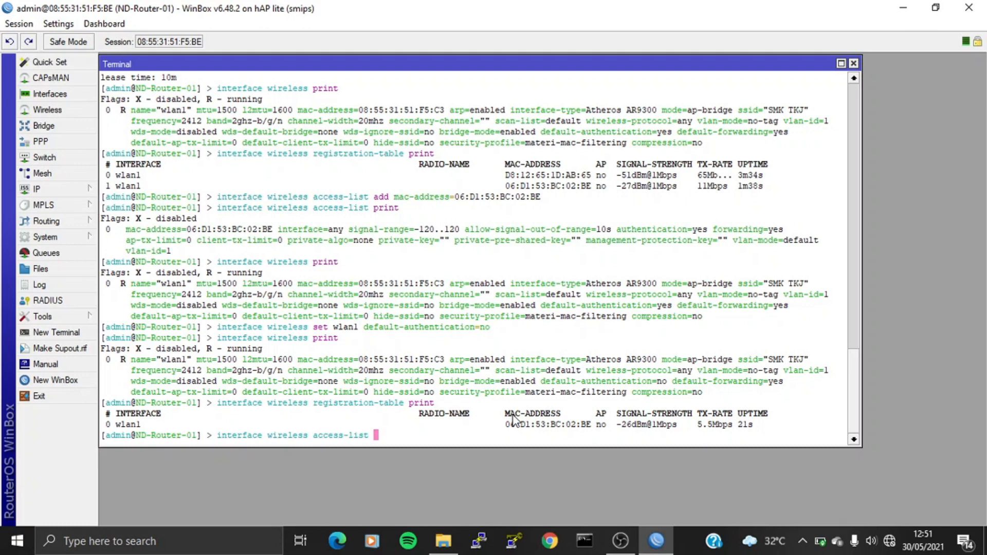
pyautogui.write('remove numbers=0')
# Step: Remove access-list entry 0, then print the access list and wlan1 settings to confirm
pyautogui.press('Return')
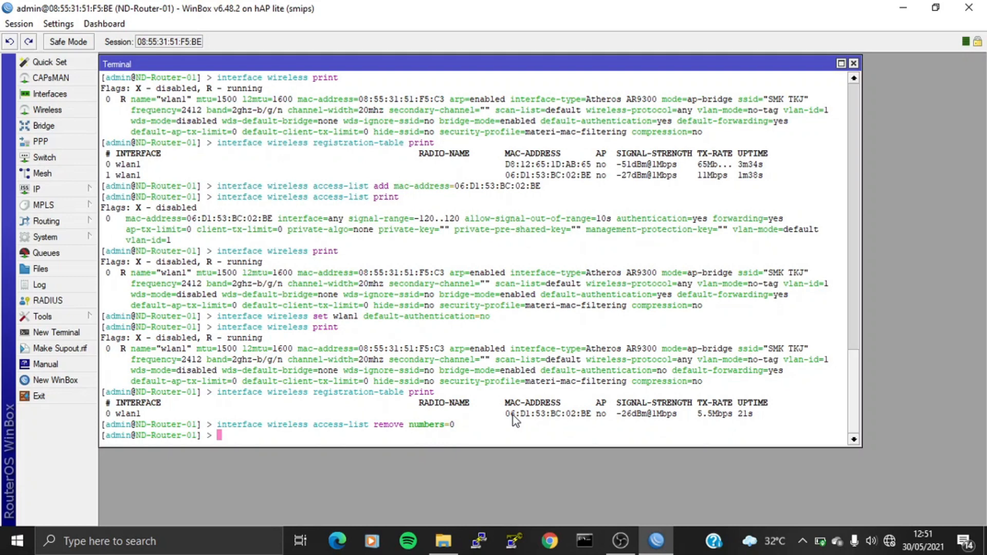
pyautogui.write('terface wireless access-list print')
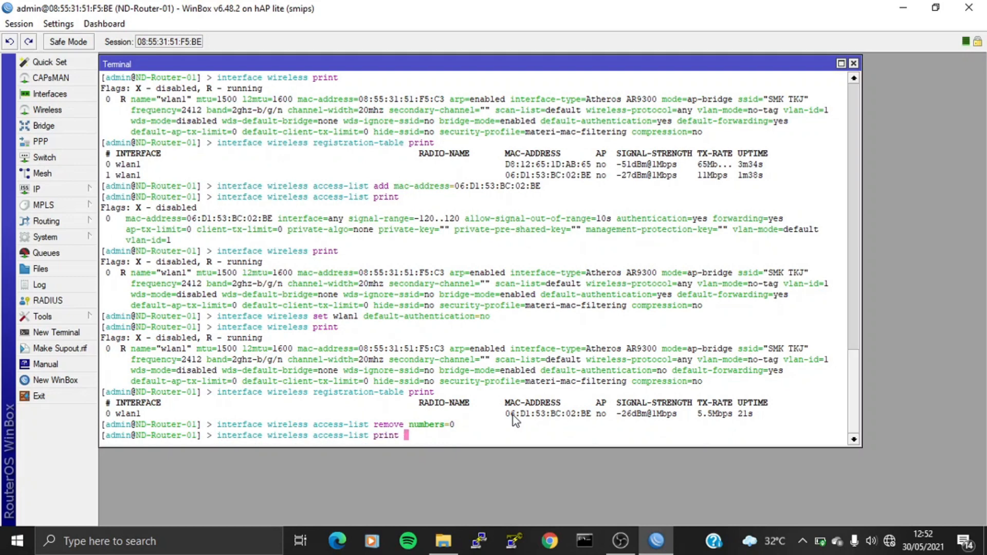
pyautogui.press('Return')
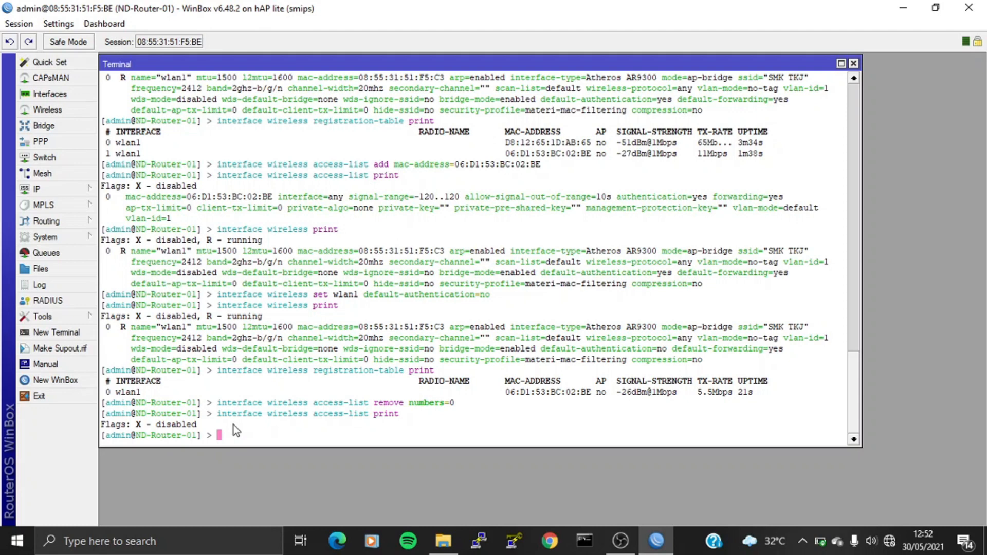
pyautogui.write('interface wireless print')
pyautogui.press('Return')
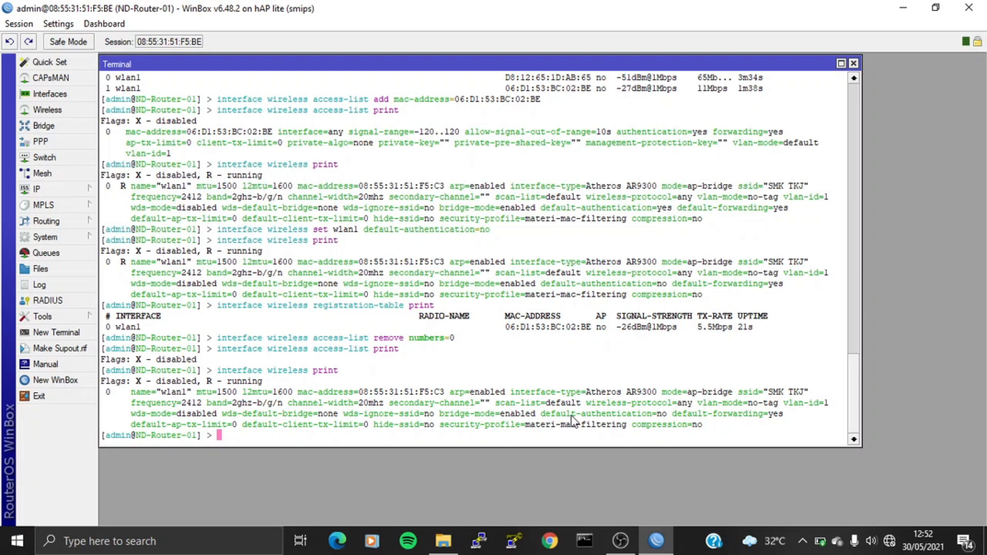
# Step: Run 'interface wireless set wlan1 default-authentication=yes' in the Terminal
pyautogui.write('interface wireless ')
pyautogui.write('se')
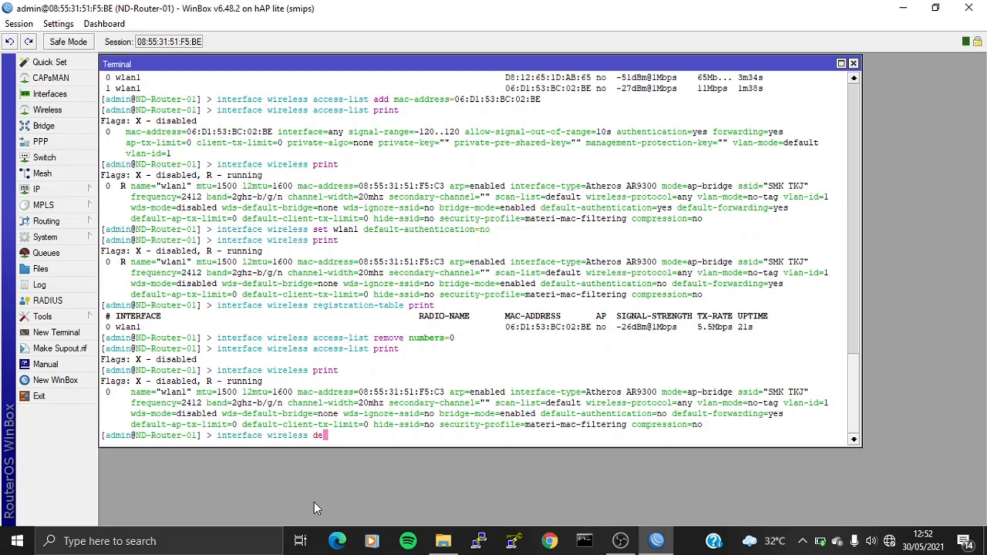
pyautogui.write('t wlan1 default-')
pyautogui.write('a')
pyautogui.press('Tab')
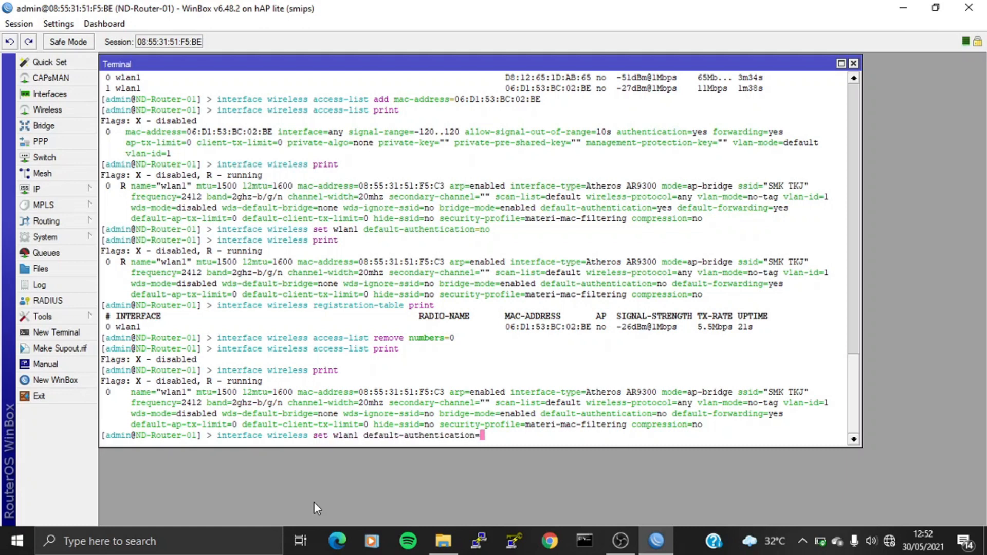
pyautogui.write('yes')
pyautogui.press('Return')
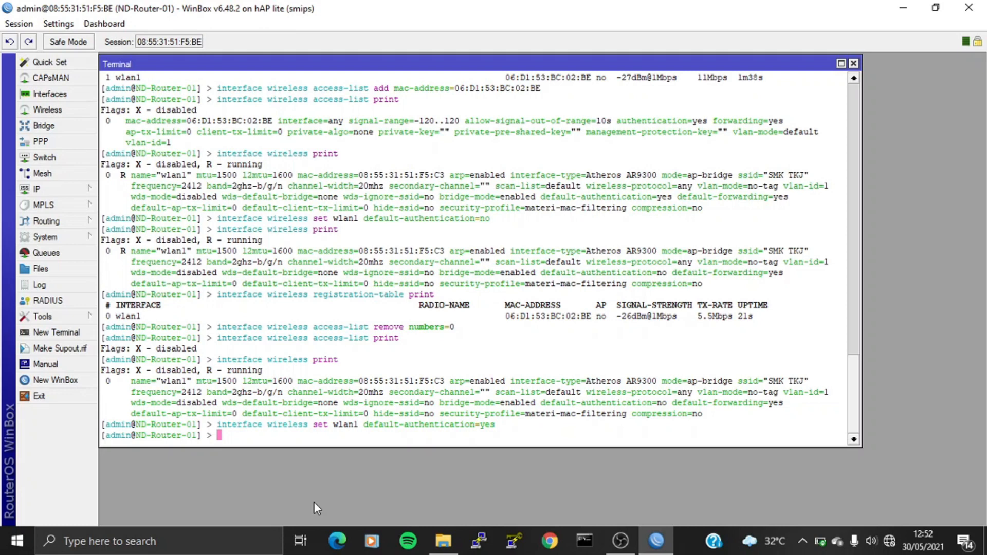
# Step: Connect the laptop to SMK TKJ, wait for 'No Internet, secured', and return to WinBox
pyautogui.click(890, 541)
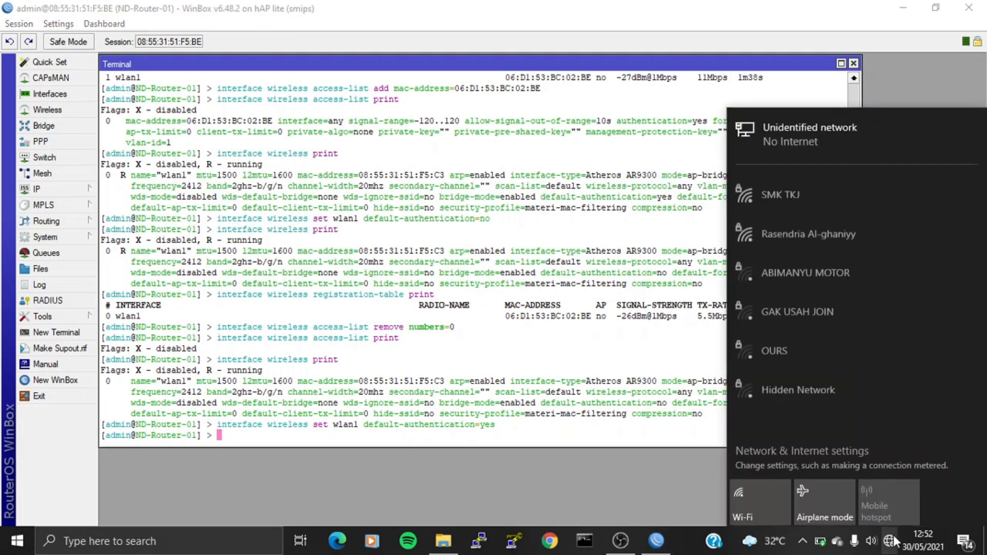
pyautogui.click(811, 182)
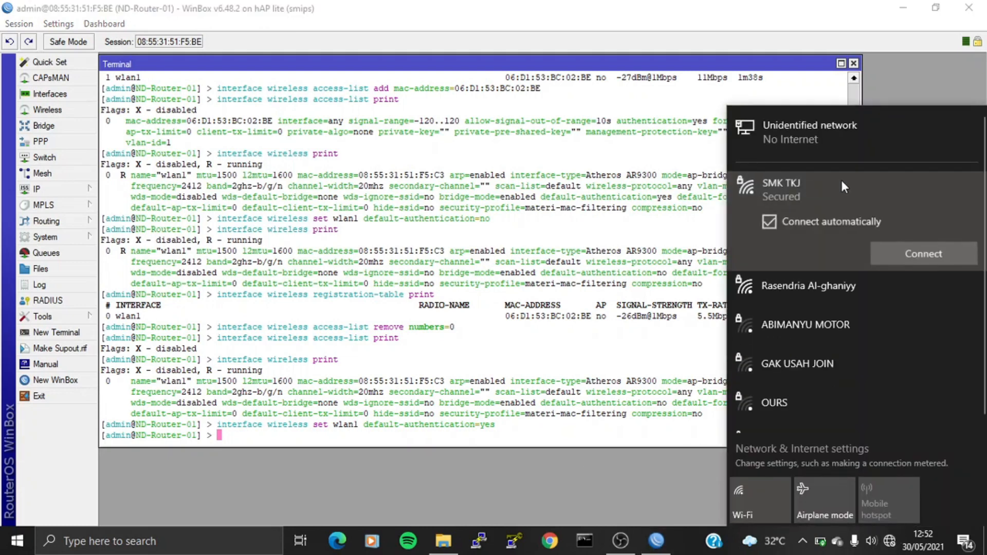
pyautogui.click(949, 254)
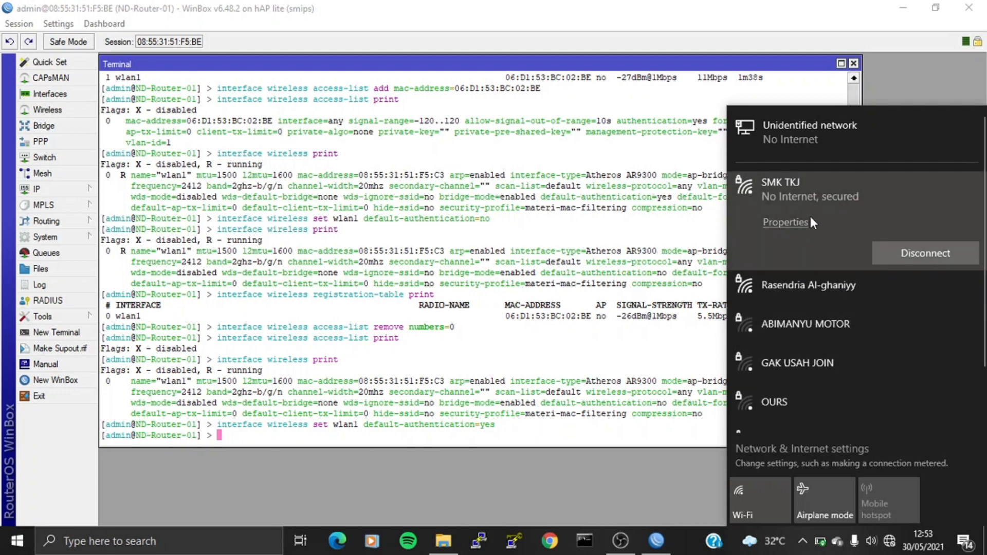
pyautogui.click(252, 440)
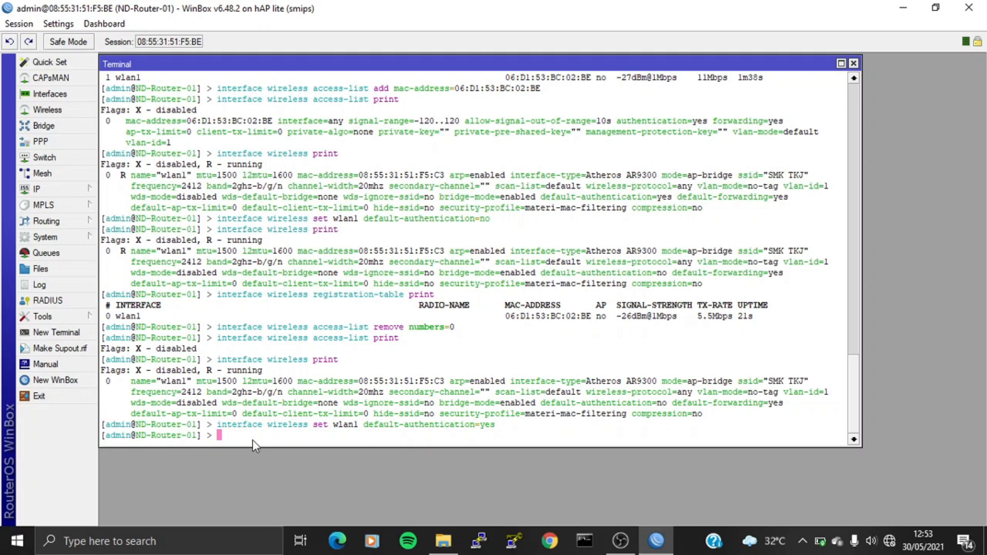
# Step: Print wlan1 settings, the two-client registration table, and DHCP leases 28.28.28.254 and 28.28.28.253
pyautogui.write('interface wireless print')
pyautogui.press('Return')
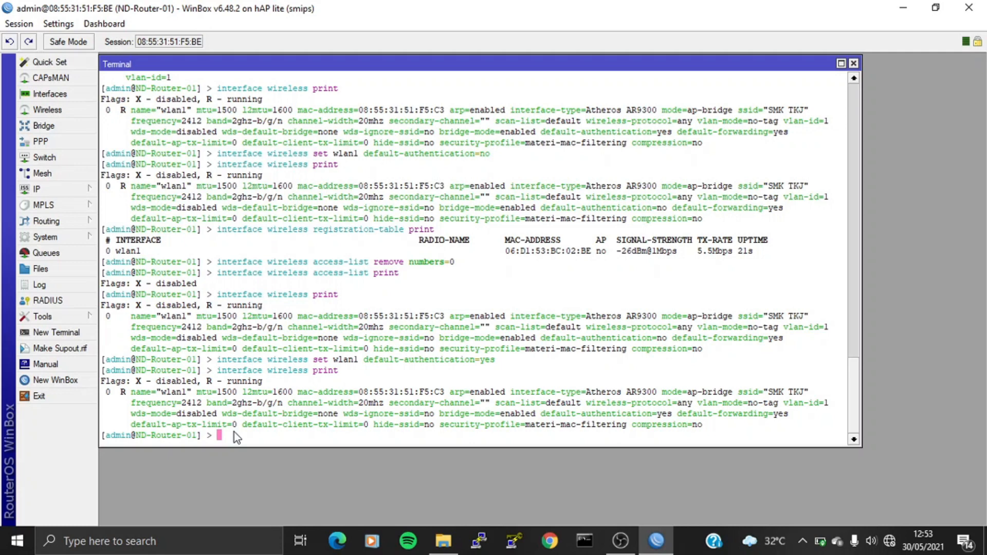
pyautogui.write('interface wireless re')
pyautogui.press('Tab')
pyautogui.write('print')
pyautogui.press('Return')
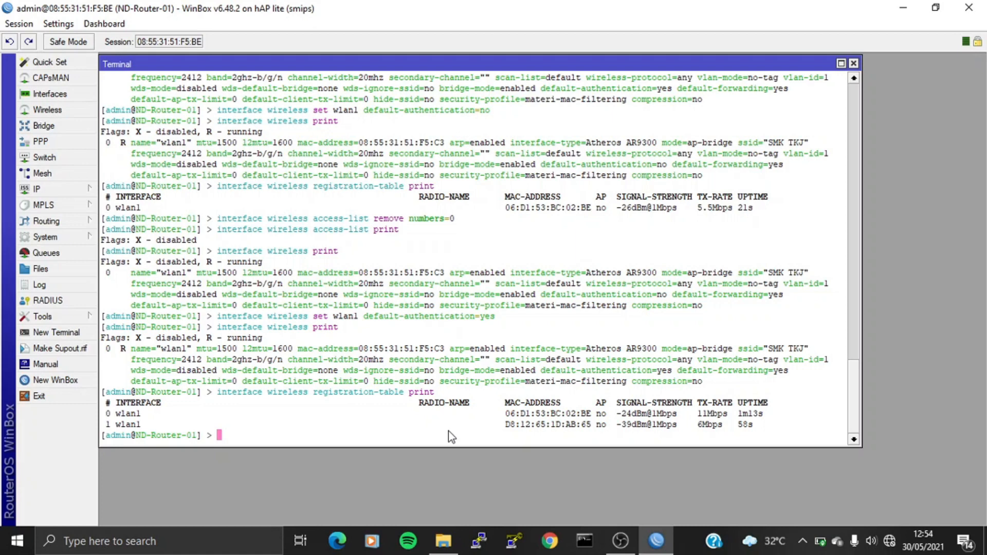
pyautogui.write('ip dhcp-server lease')
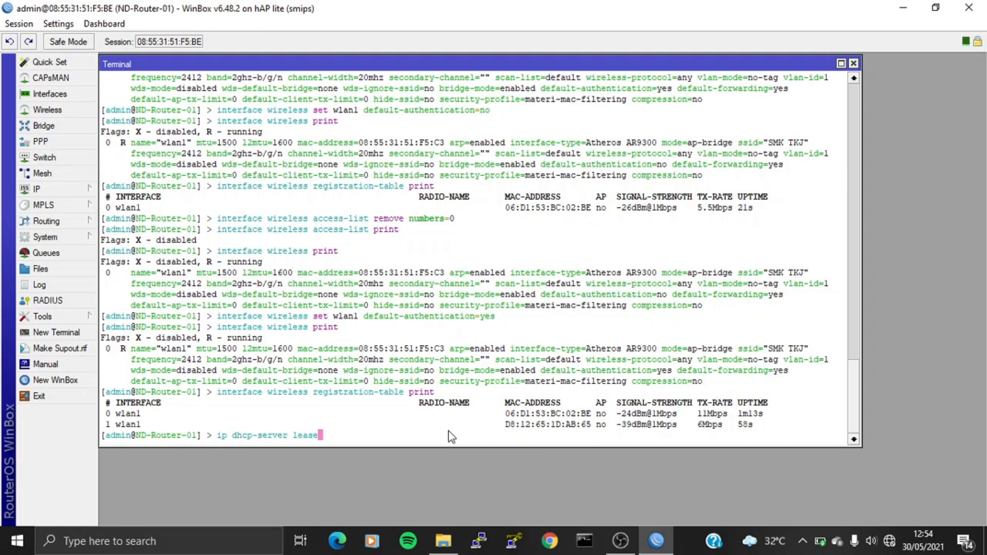
pyautogui.write(' print')
pyautogui.press('Return')
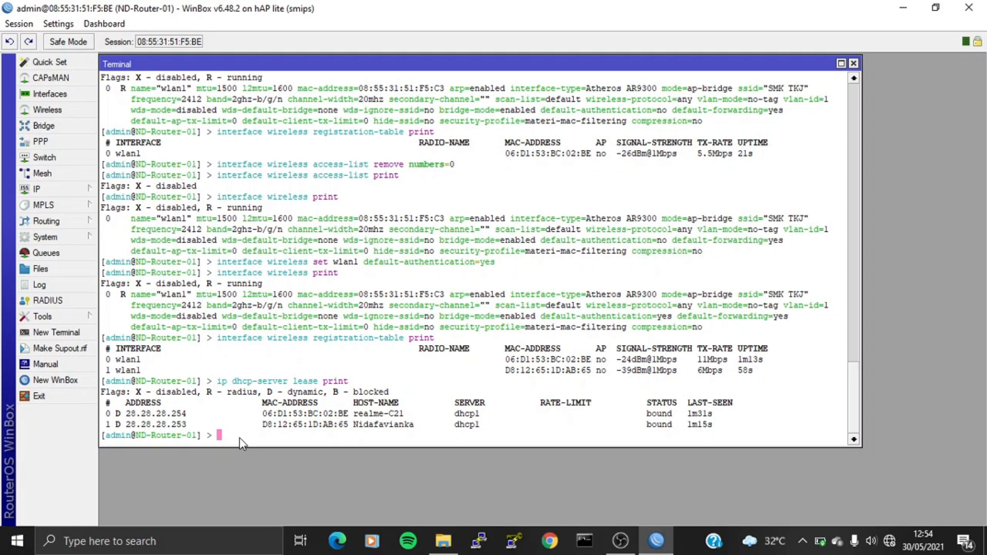
# Step: Ping 28.28.28.254 from Command Prompt, getting 4 of 4 replies, then close the window
pyautogui.click(591, 550)
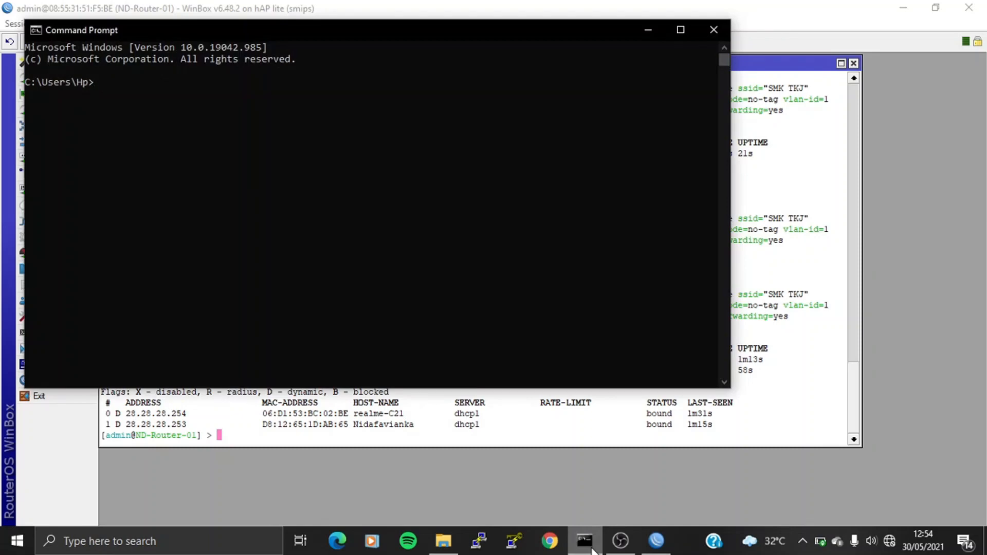
pyautogui.write('ping 28.28.28.254')
pyautogui.press('Return')
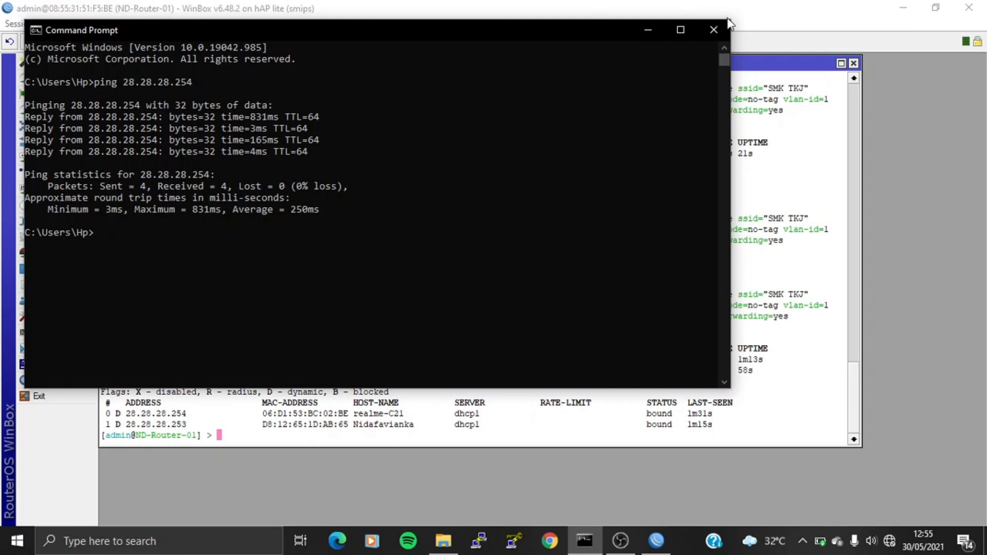
pyautogui.click(722, 32)
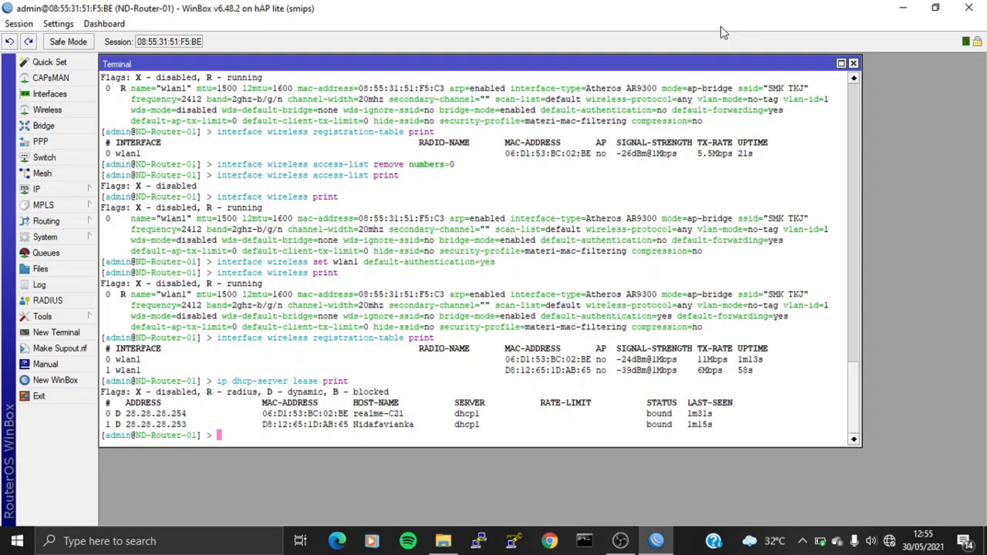
# Step: Set default-forwarding=no on wlan1 with 'interface wireless set'
pyautogui.write('interface wireless pr')
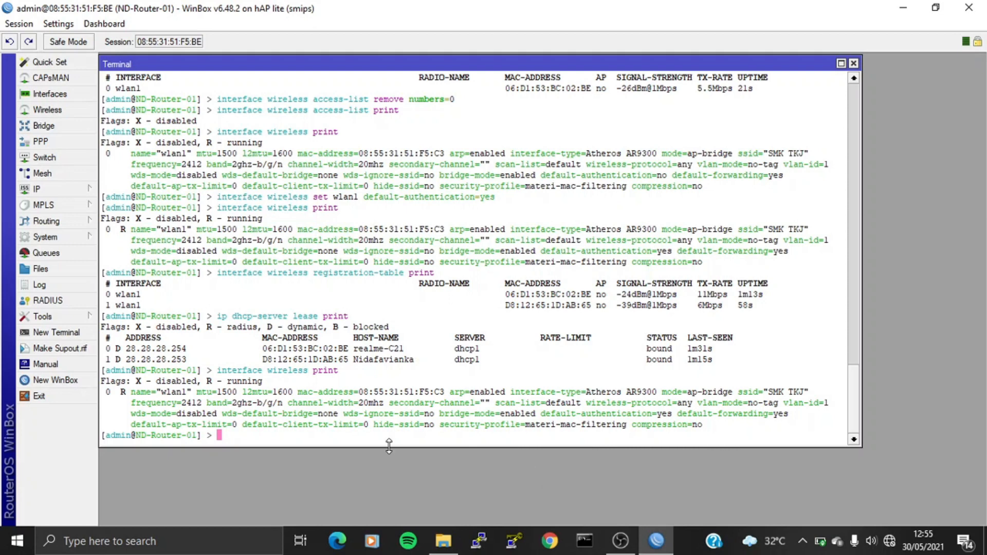
pyautogui.write('interface wireless st')
pyautogui.press('BackSpace')
pyautogui.write('et ')
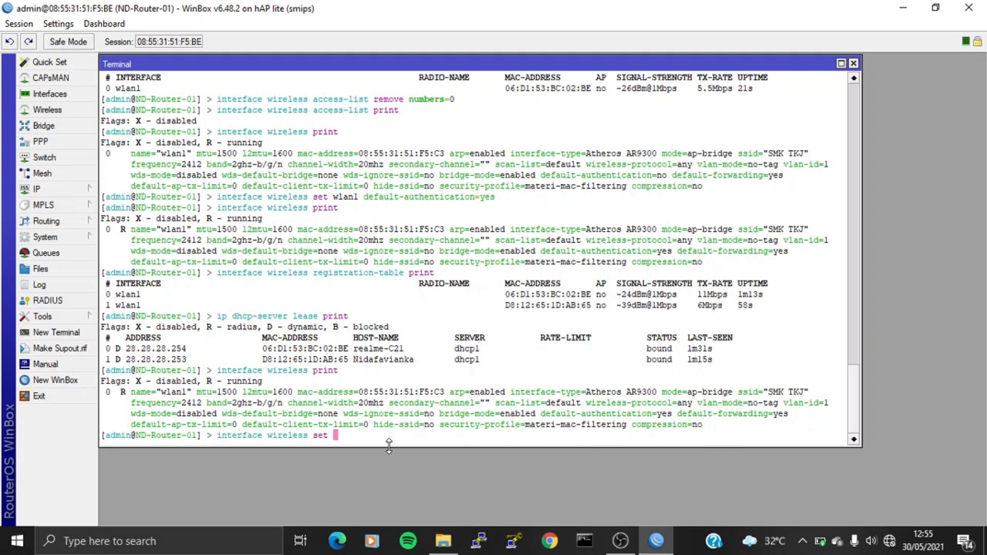
pyautogui.write('wlan1 defa')
pyautogui.press('Tab')
pyautogui.write('f')
pyautogui.press('Tab')
pyautogui.write('no')
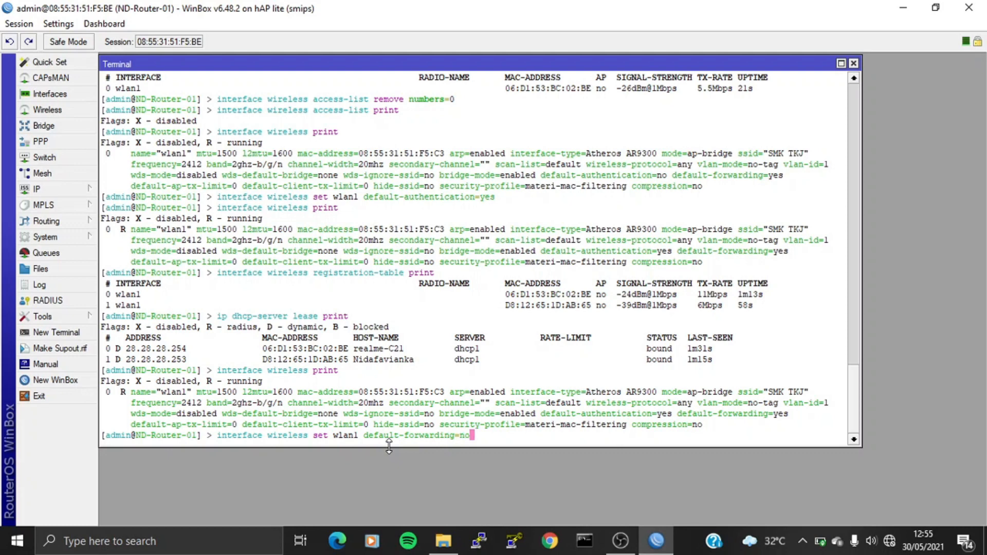
pyautogui.press('Return')
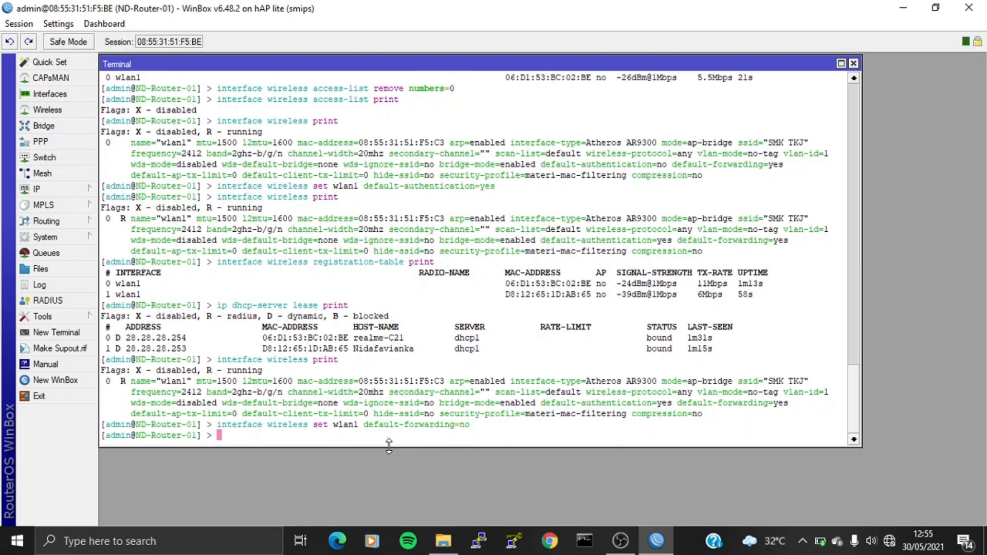
# Step: Confirm default-forwarding=no with a wireless print, then bring up Command Prompt
pyautogui.write('interface wireless print')
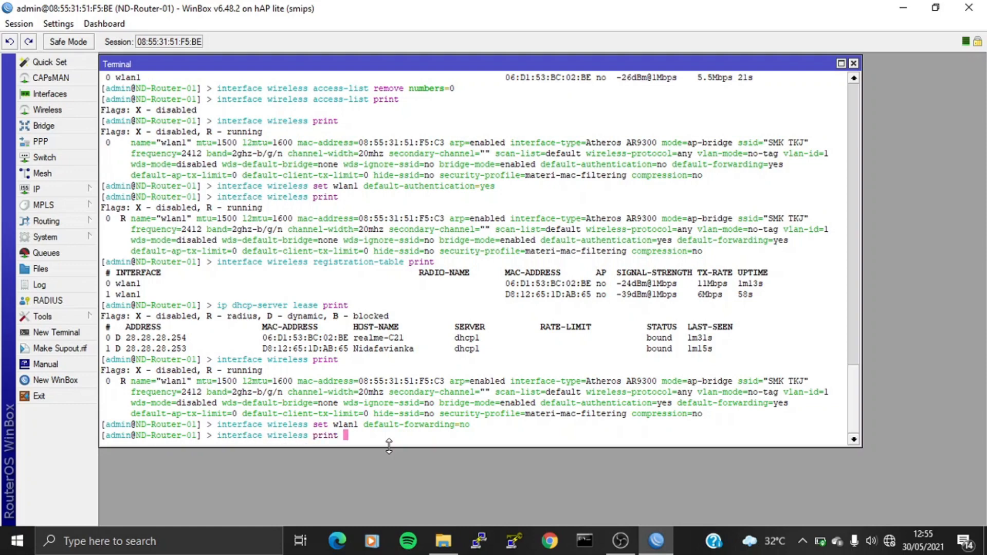
pyautogui.press('Return')
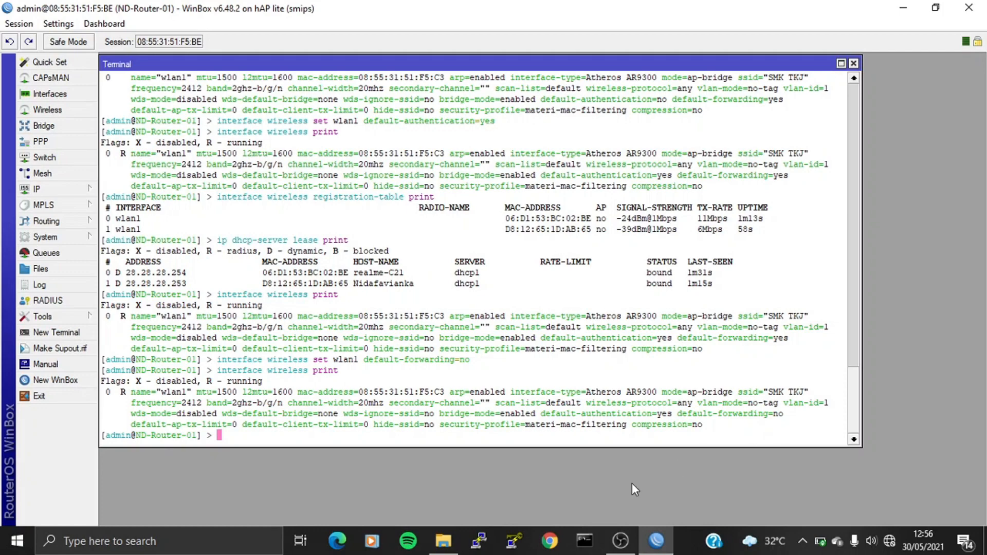
pyautogui.click(584, 539)
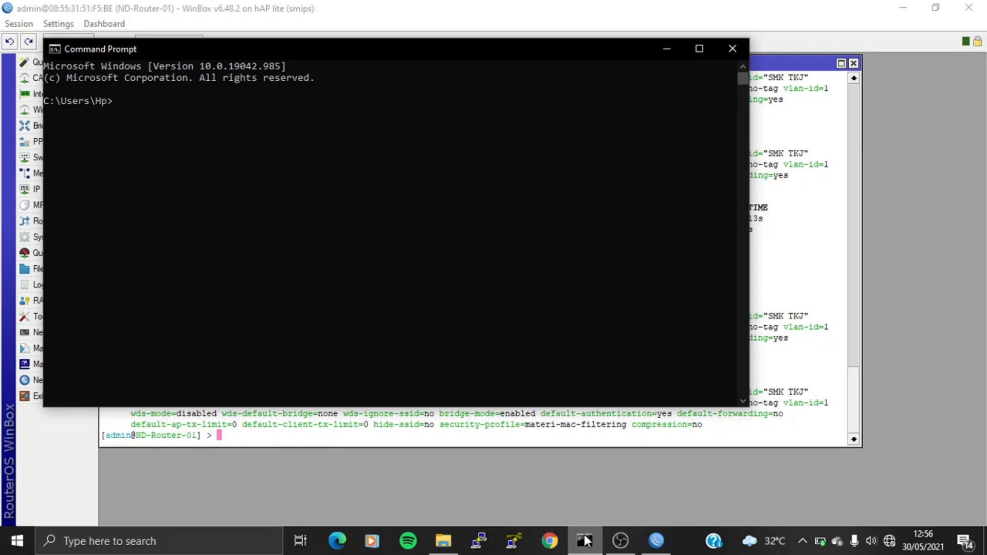
# Step: Ping 28.28.28.253, 28.28.28.254 (unreachable) and gateway 28.28.28.1, then close Command Prompt
pyautogui.write('ping 28.2')
pyautogui.write('8.28.28.')
pyautogui.write('253')
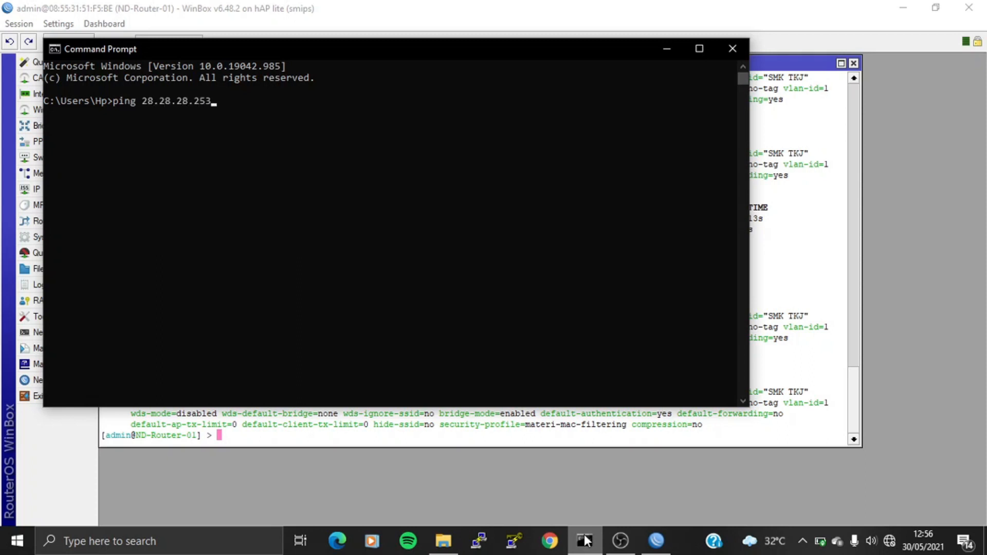
pyautogui.press('Return')
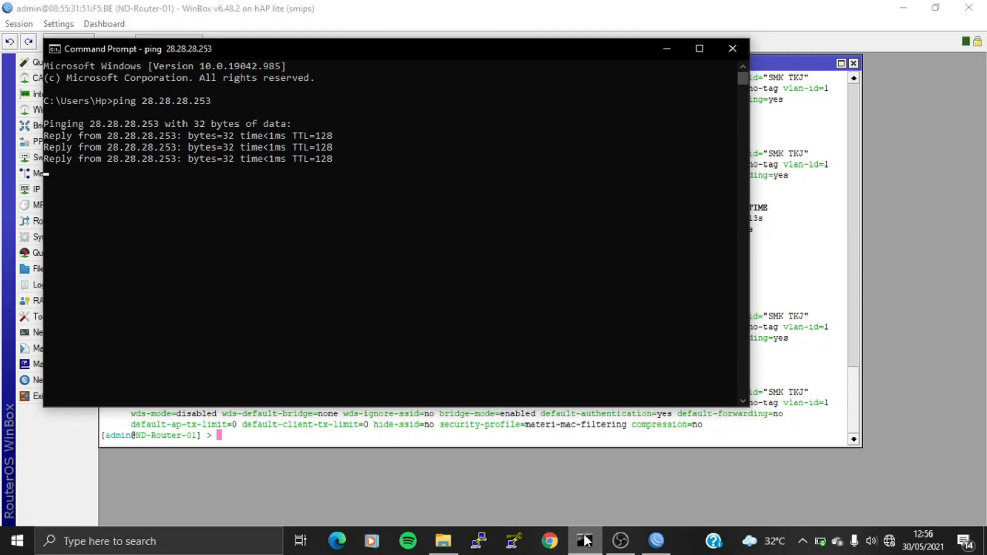
pyautogui.press('Up')
pyautogui.press('BackSpace')
pyautogui.write('4')
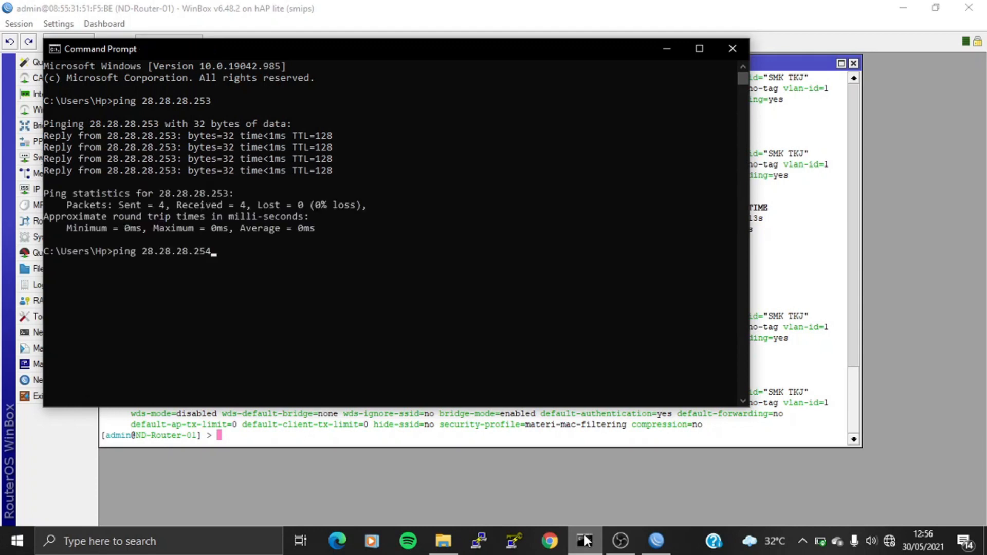
pyautogui.press('Return')
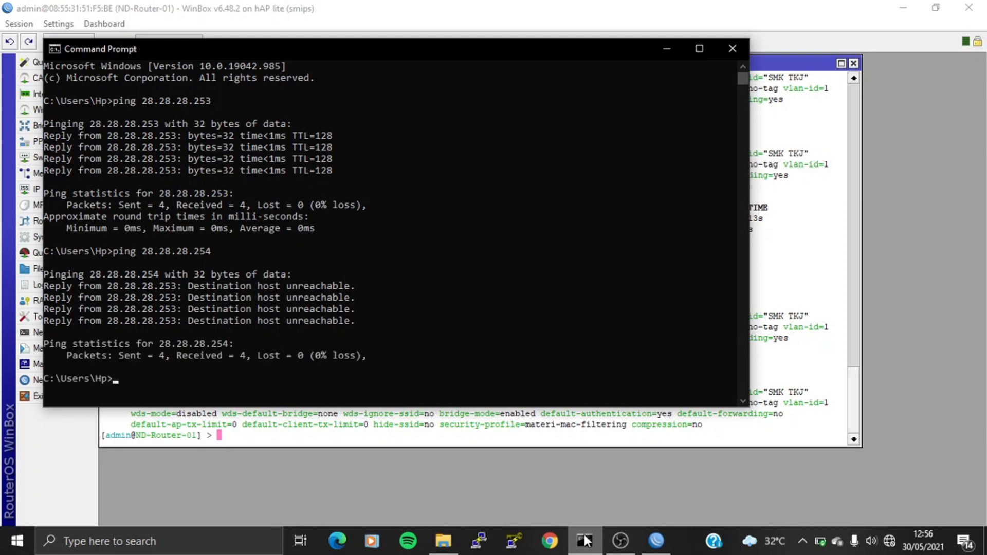
pyautogui.write('ping 28.28.28.1')
pyautogui.press('Return')
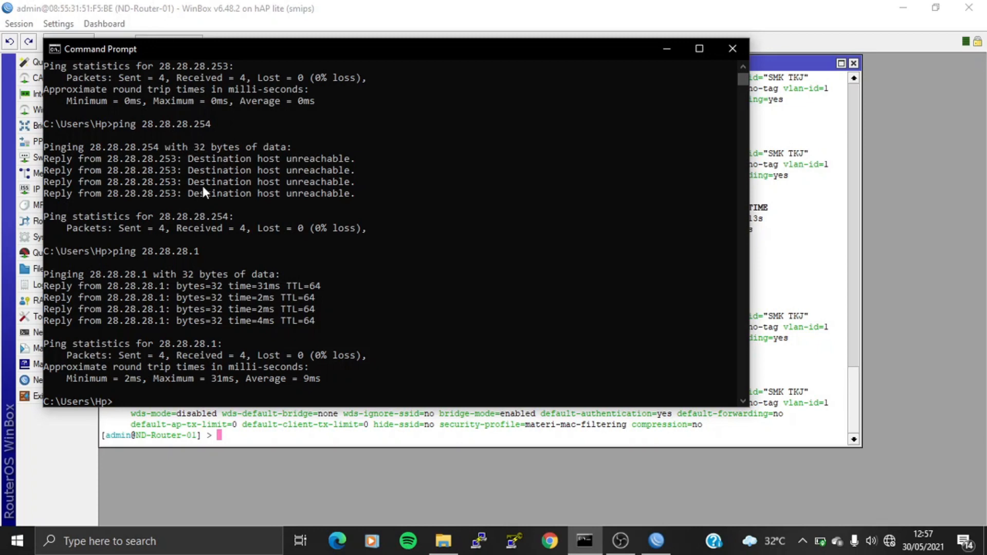
pyautogui.click(732, 48)
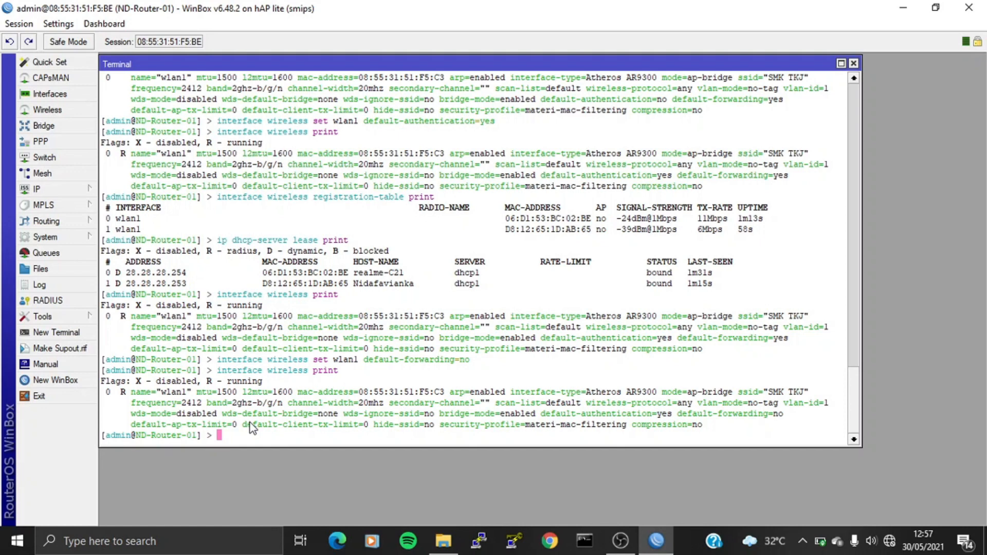
# Step: Correct a mistyped 28.28.28.154 ping and ping 28.28.28.254 from the router, getting 6/6 replies
pyautogui.write('ping 28.28.28.154')
pyautogui.press('Return')
pyautogui.hotkey('ctrl', 'c')
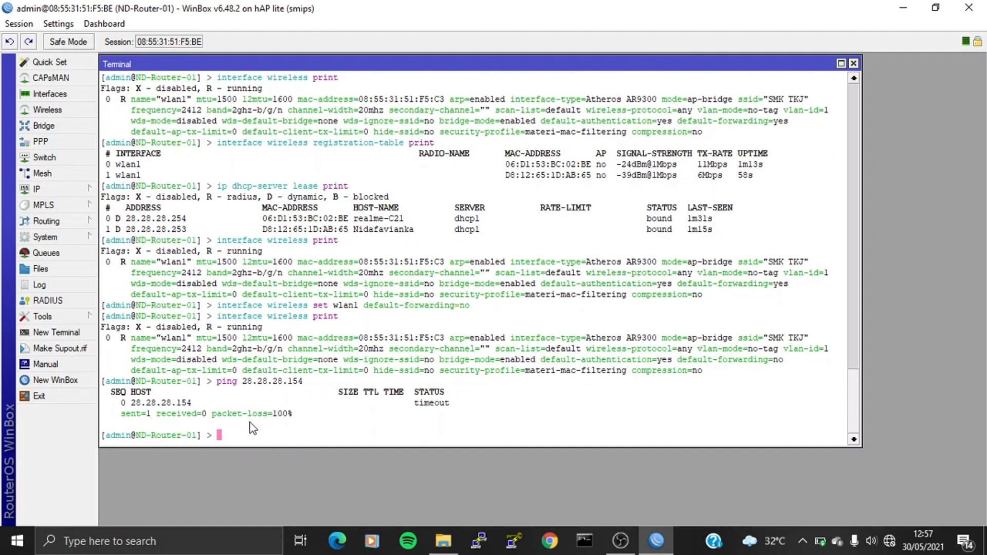
pyautogui.press('Up')
pyautogui.press('Left')
pyautogui.press('Left')
pyautogui.press('BackSpace')
pyautogui.write('2')
pyautogui.press('Return')
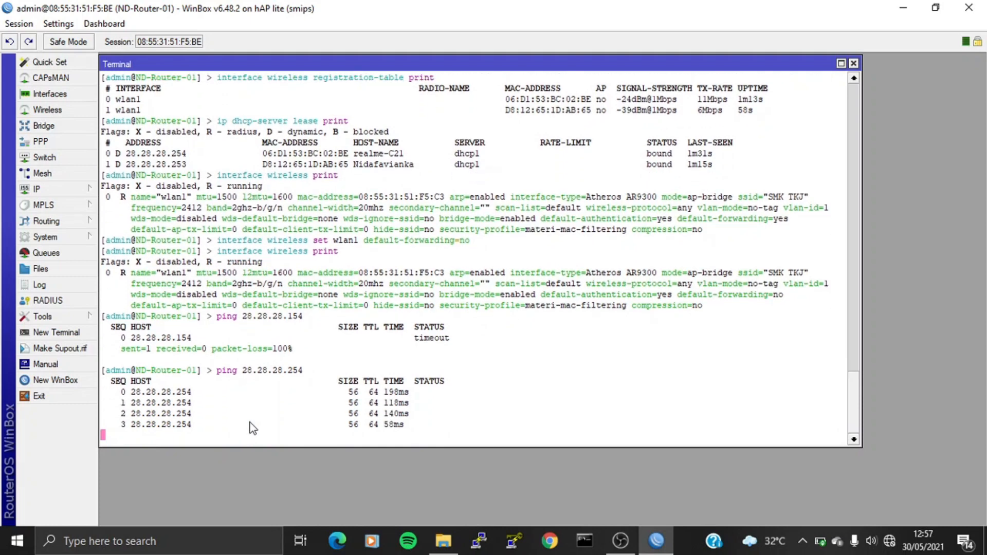
pyautogui.hotkey('ctrl', 'c')
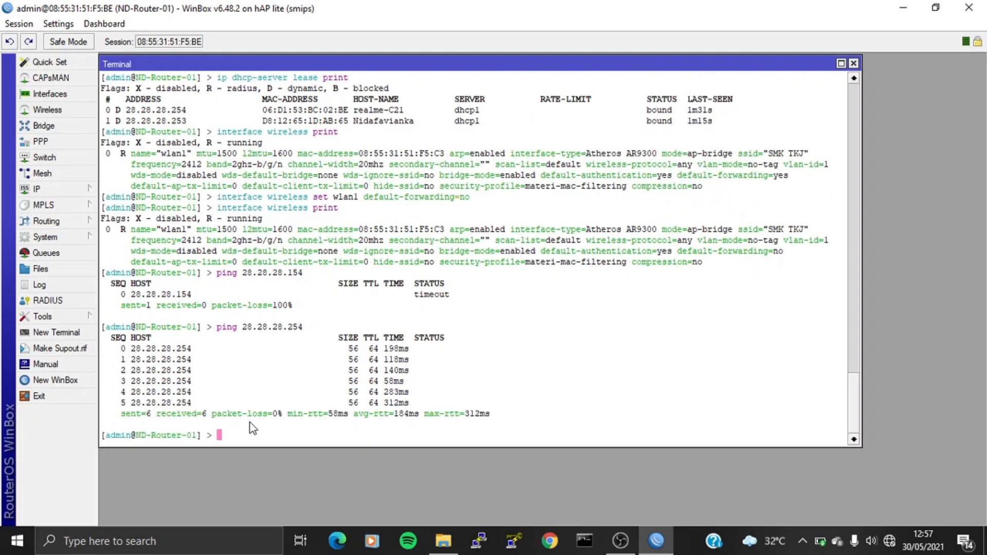
# Step: Ping 28.28.28.253 from the router, getting 5/5 replies
pyautogui.press('Up')
pyautogui.press('BackSpace')
pyautogui.write('3')
pyautogui.press('Return')
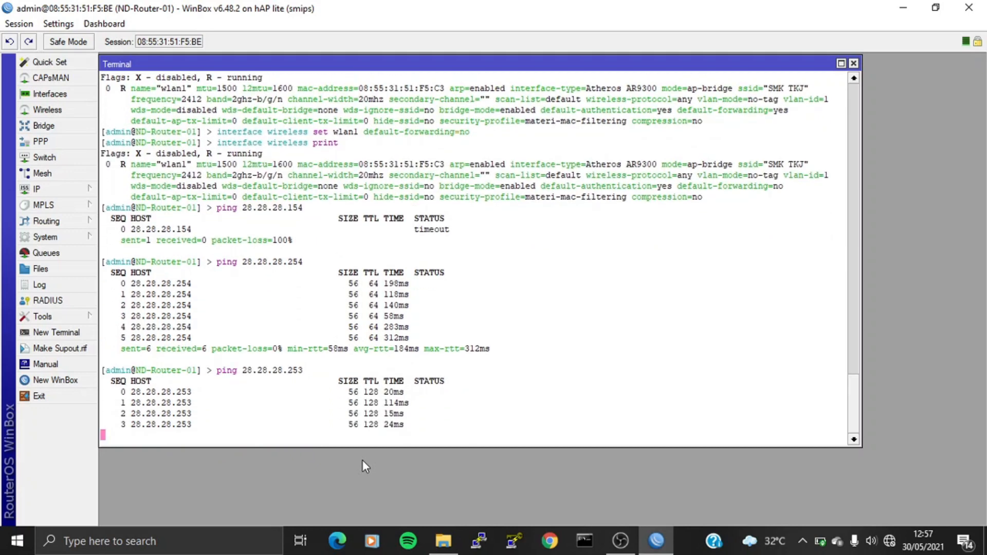
pyautogui.hotkey('ctrl', 'c')
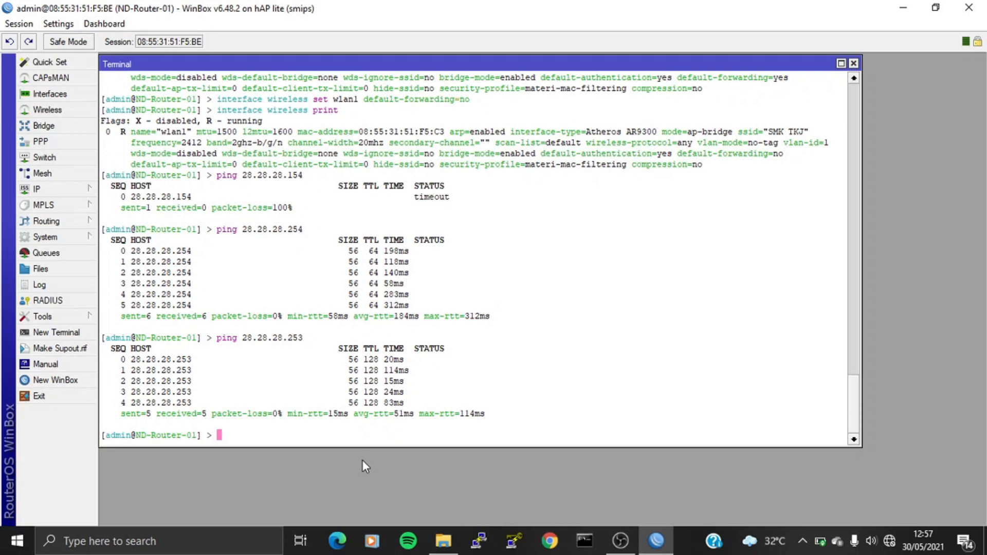